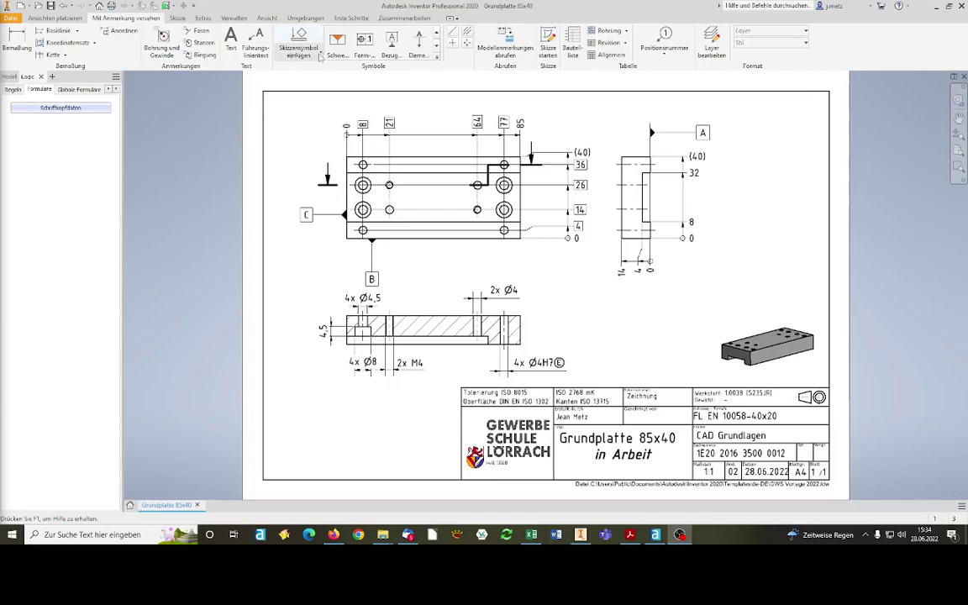
- Select the W_Kanten_innen_aussen sketch symbol from the Skizzensymbole list for placement
left_click(320, 56)
left_click(285, 71)
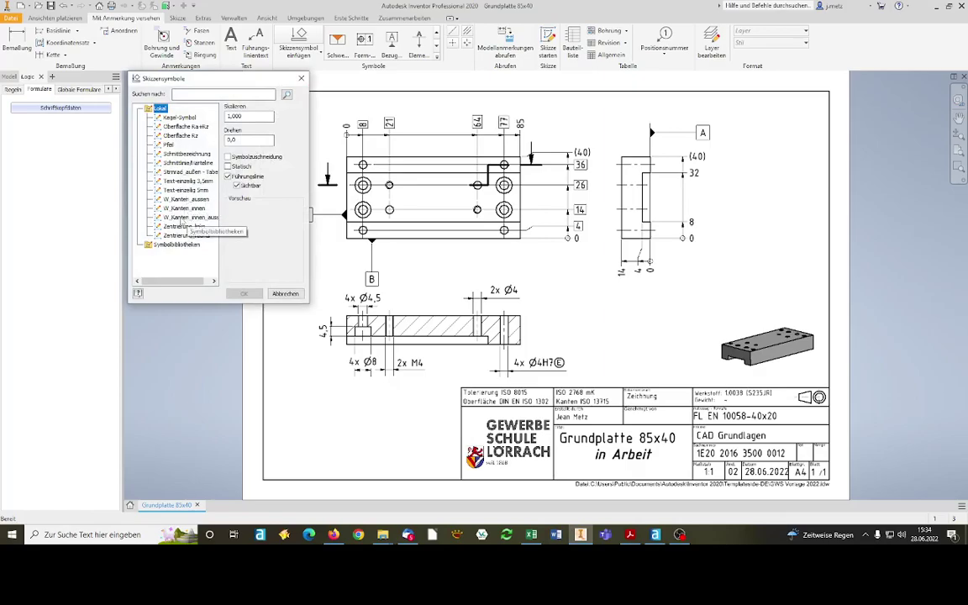
left_click(184, 217)
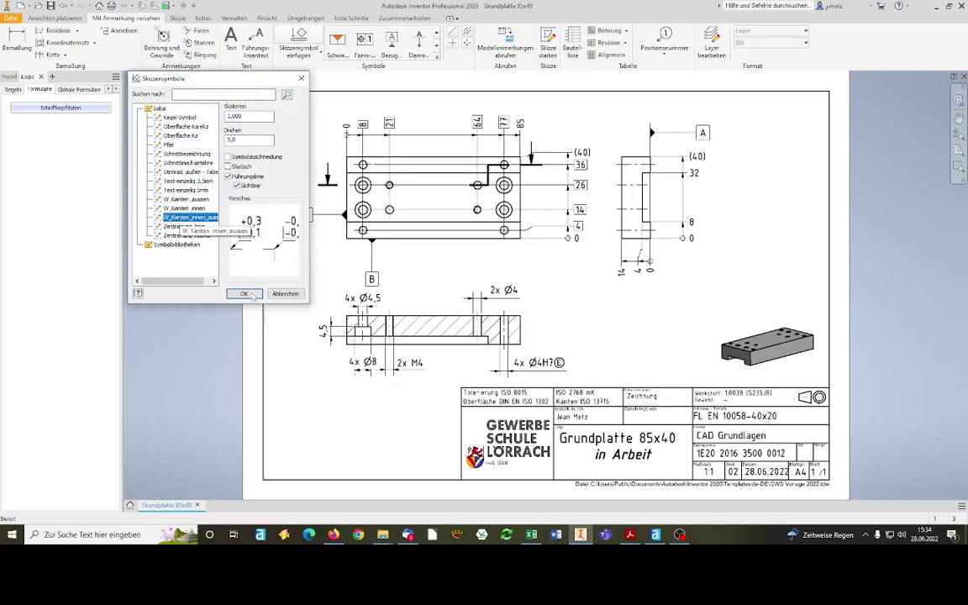
left_click(245, 295)
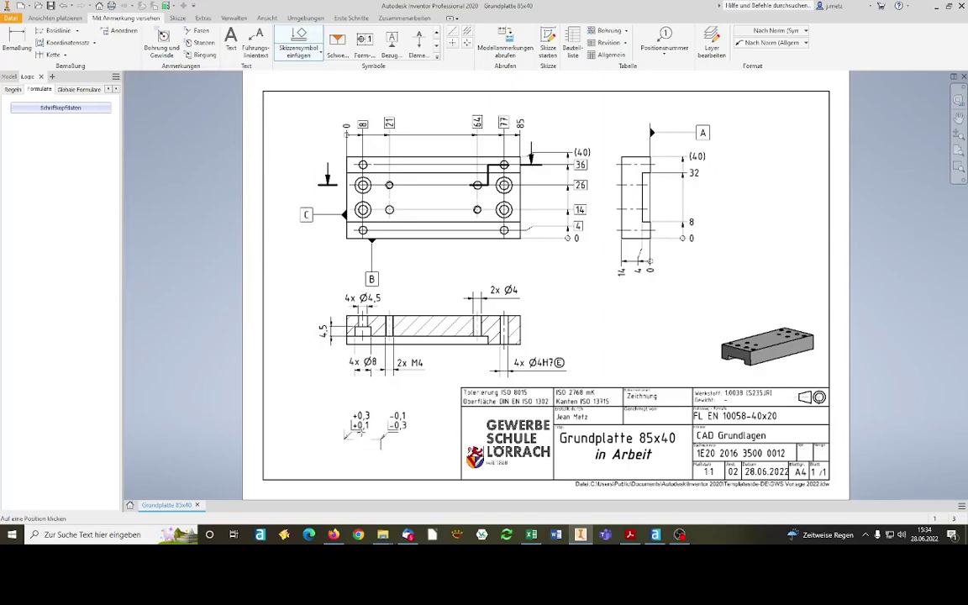
- Place the symbol at lower left with max_au -0,5, min_au -0,1, max_in +0,5, min_in +0,1
right_click(344, 432)
left_click(359, 392)
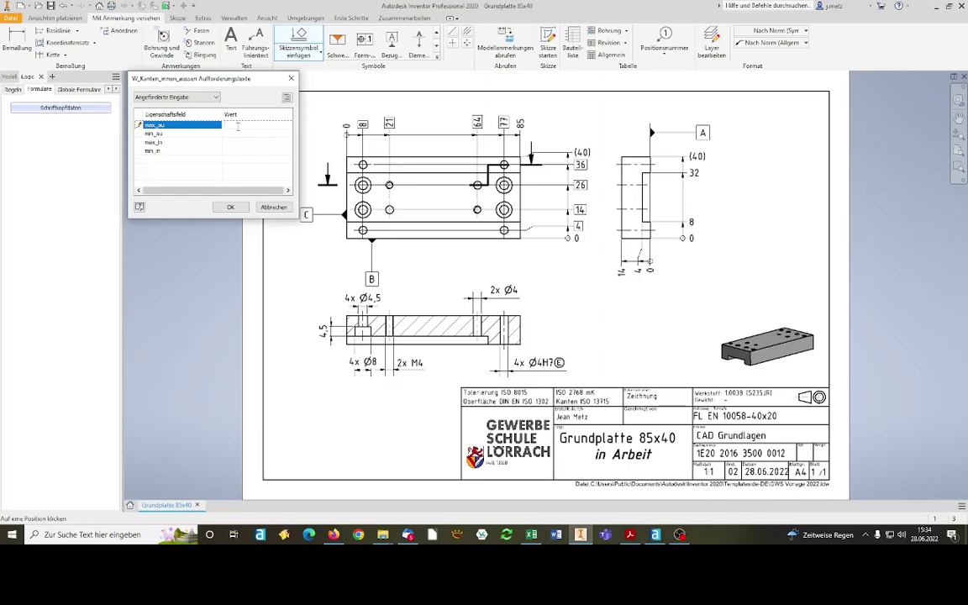
left_click(238, 126)
left_click(236, 134)
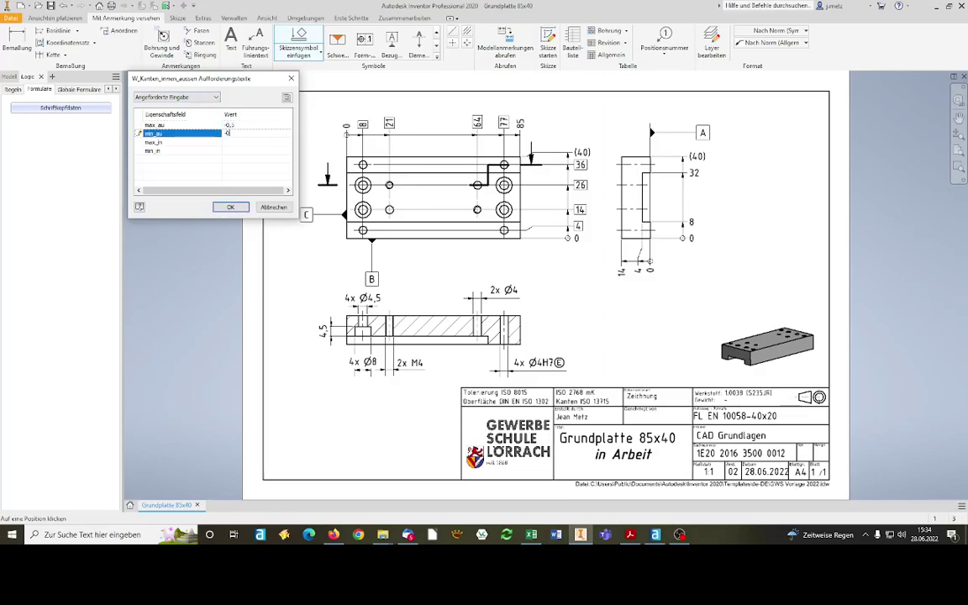
type(",1")
left_click(237, 144)
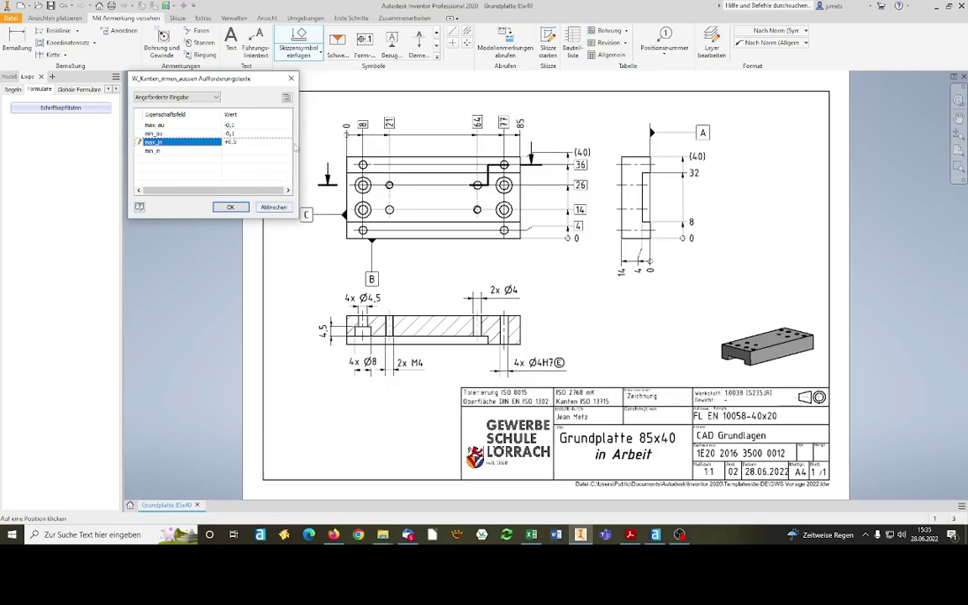
key("Return")
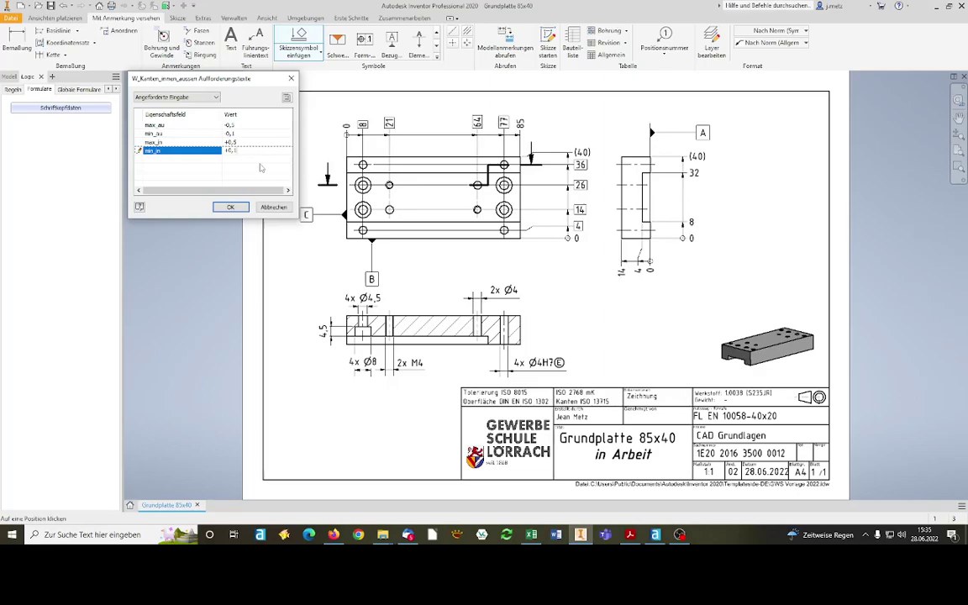
left_click(220, 207)
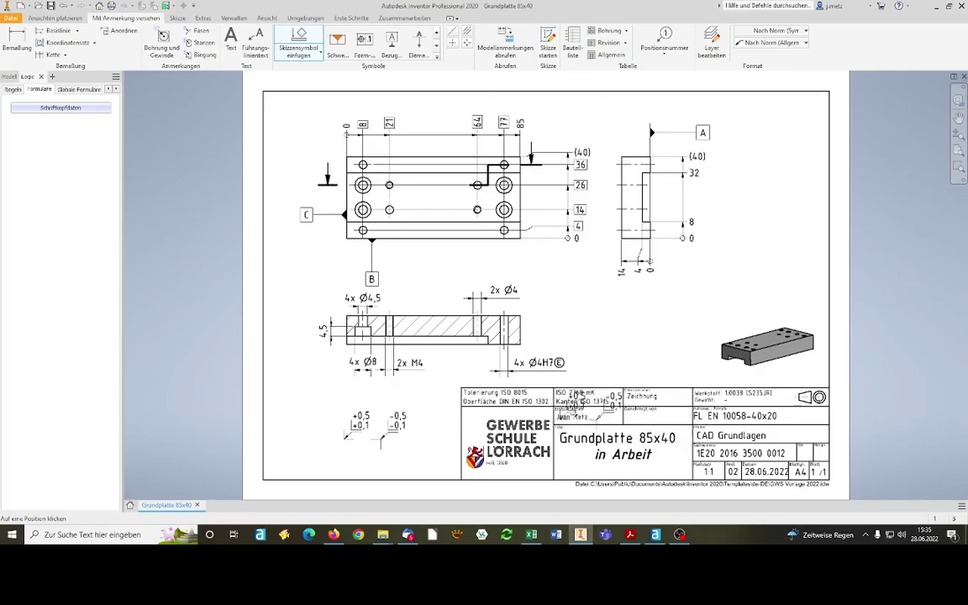
key("Escape")
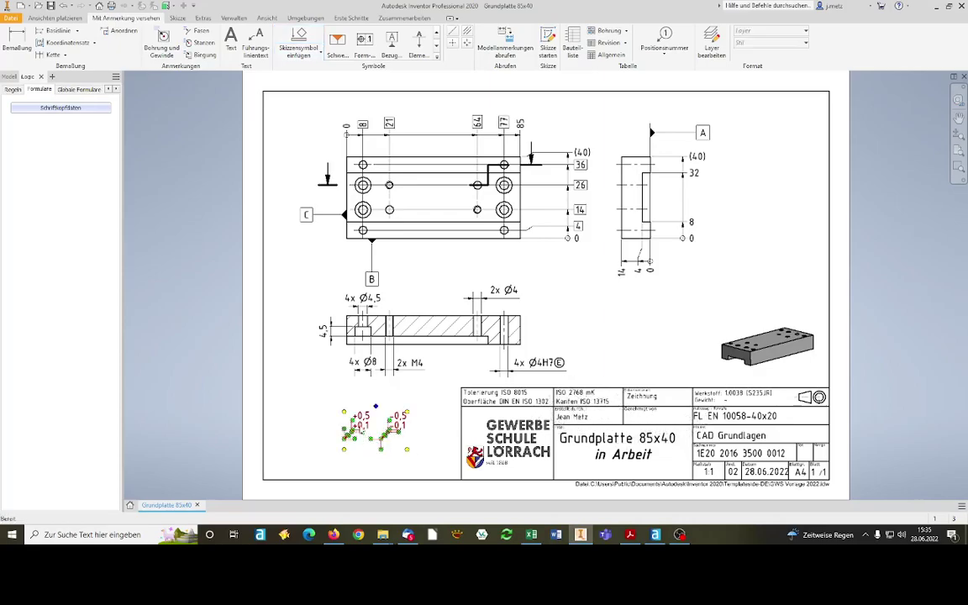
key("Return")
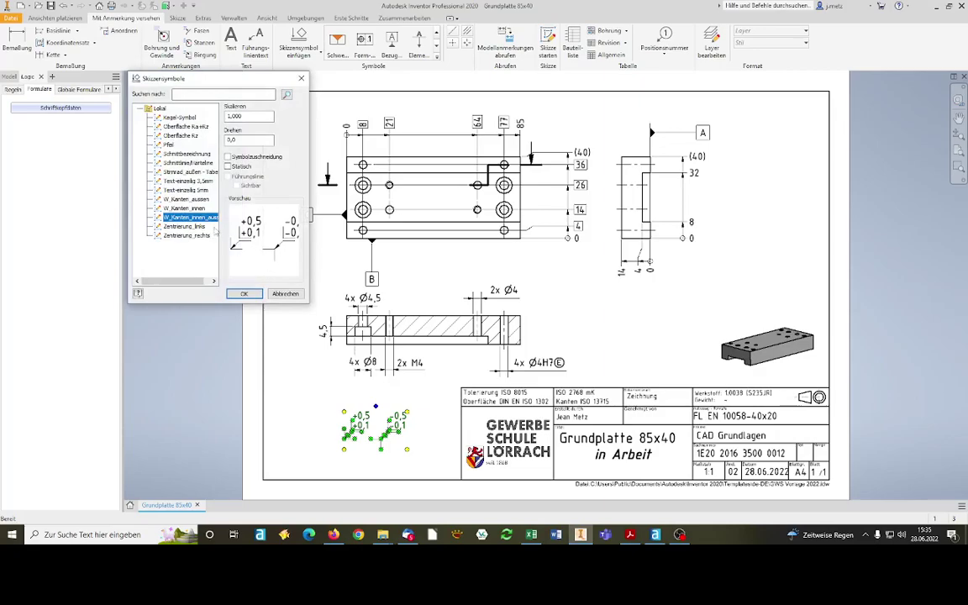
left_click(243, 294)
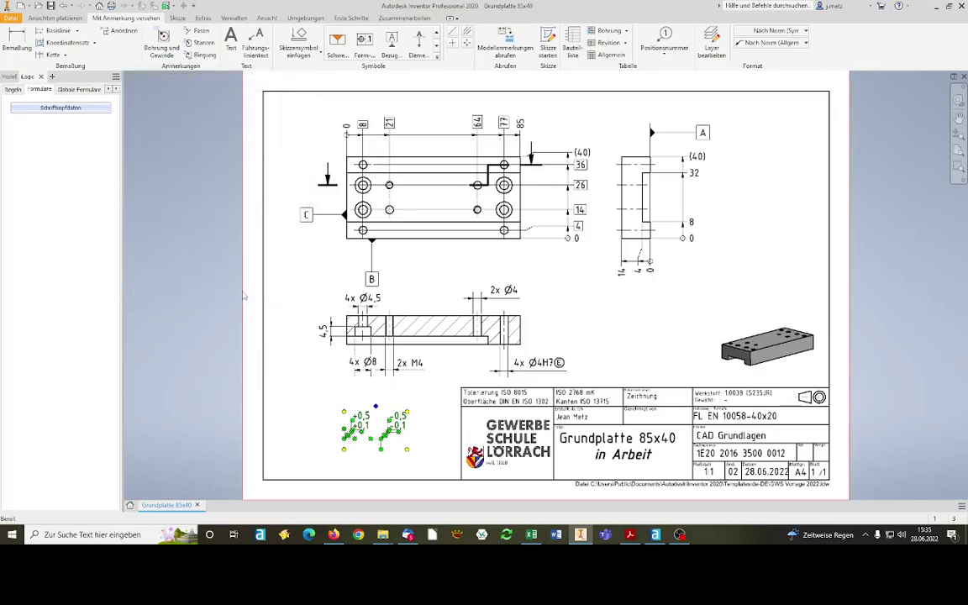
left_click(376, 446)
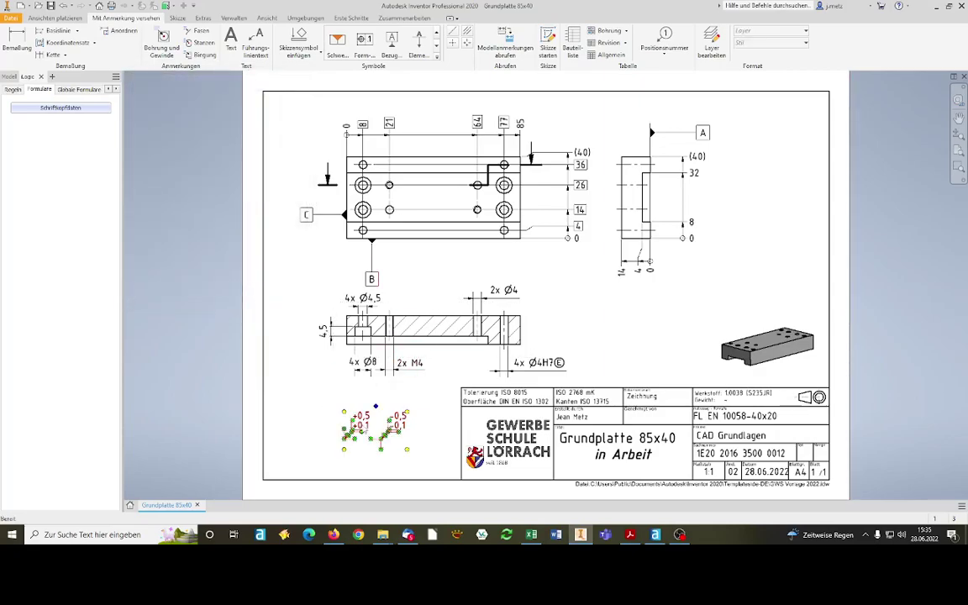
right_click(363, 430)
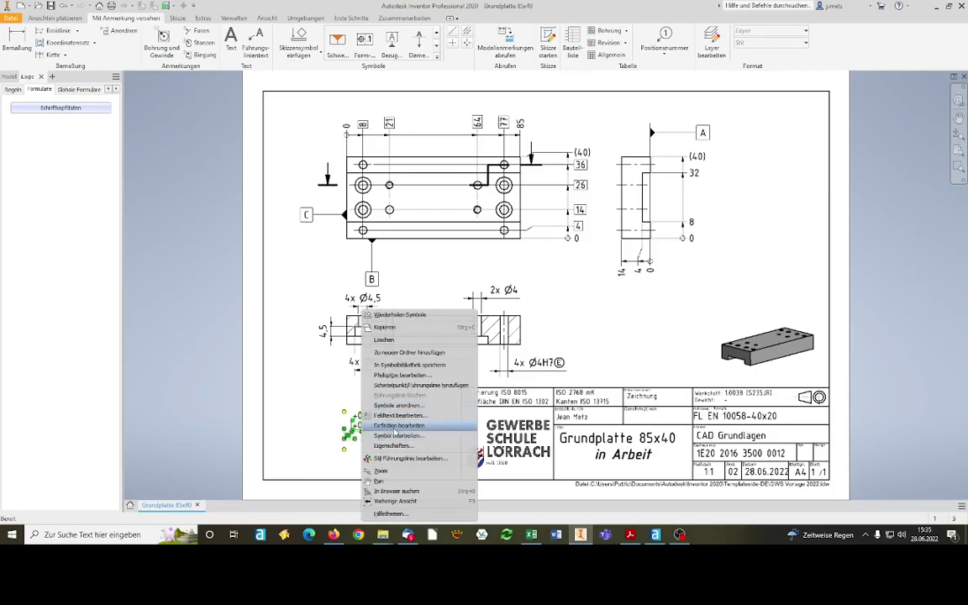
left_click(397, 437)
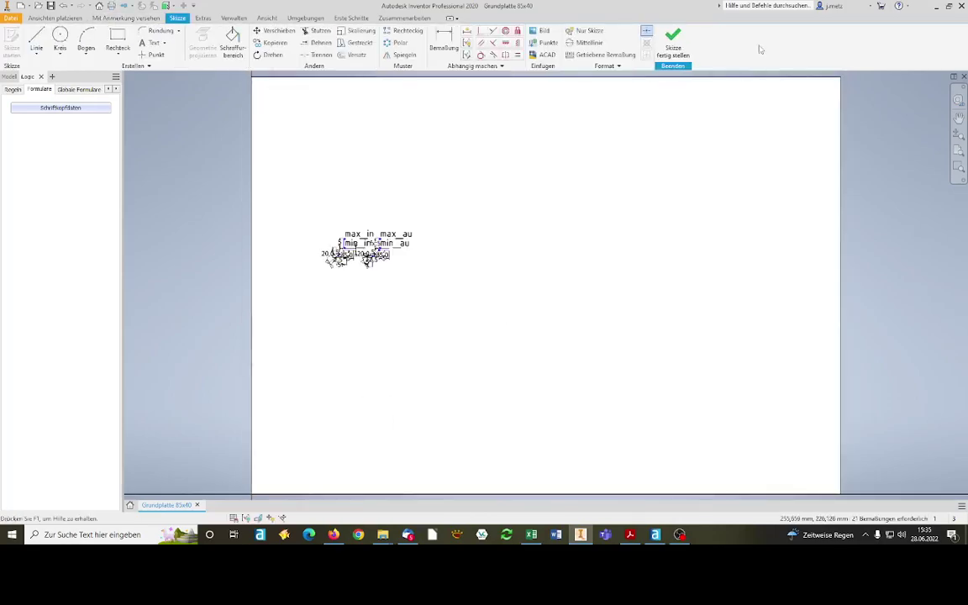
left_click(674, 37)
left_click(458, 280)
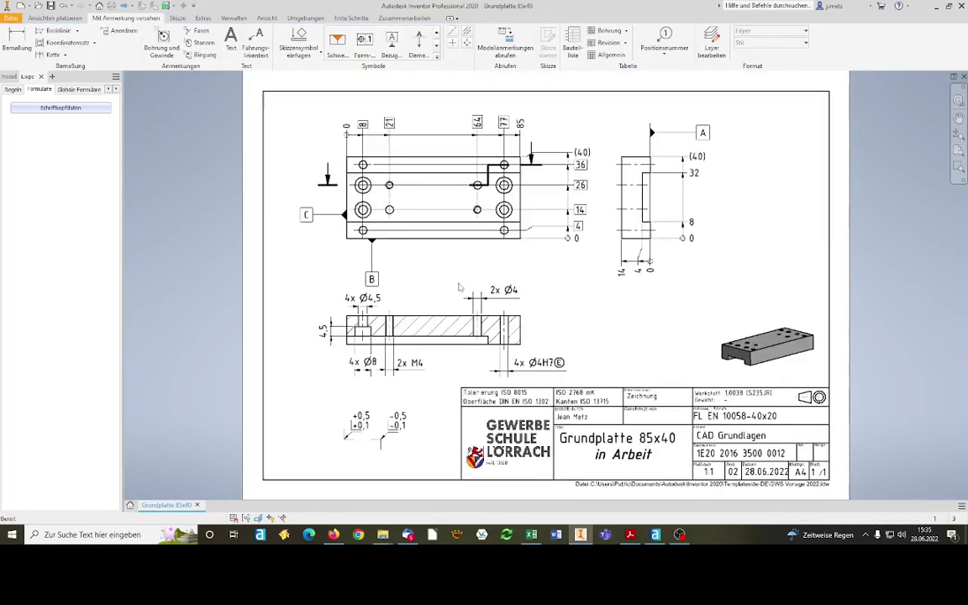
- Edit the edge symbol's field text so min_in reads 0
right_click(360, 424)
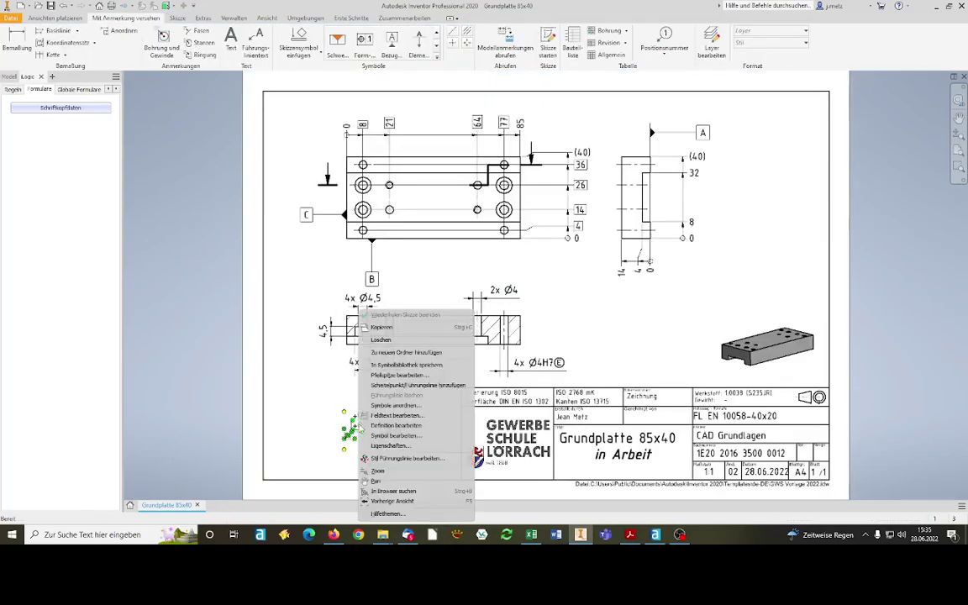
left_click(392, 416)
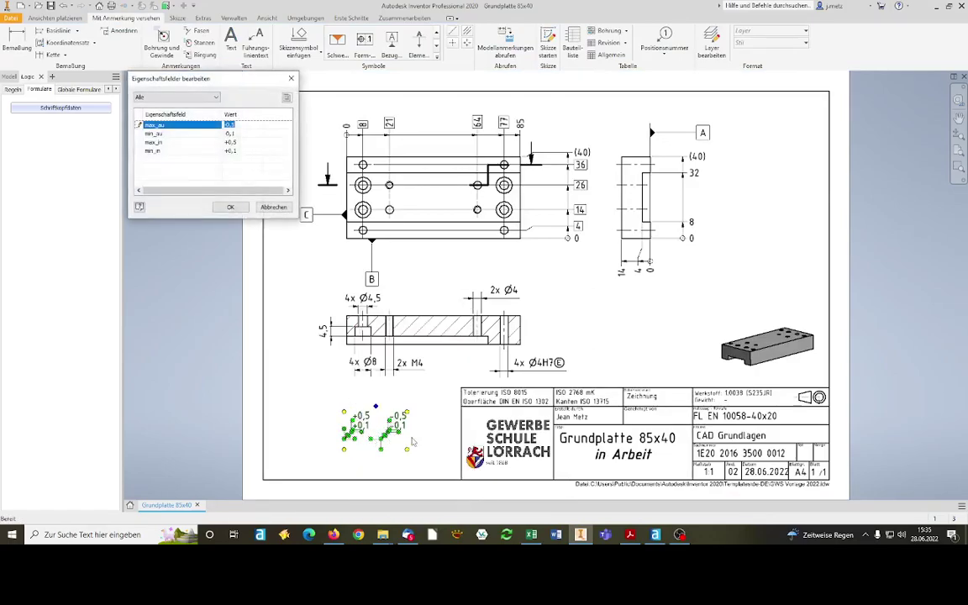
left_click(245, 151)
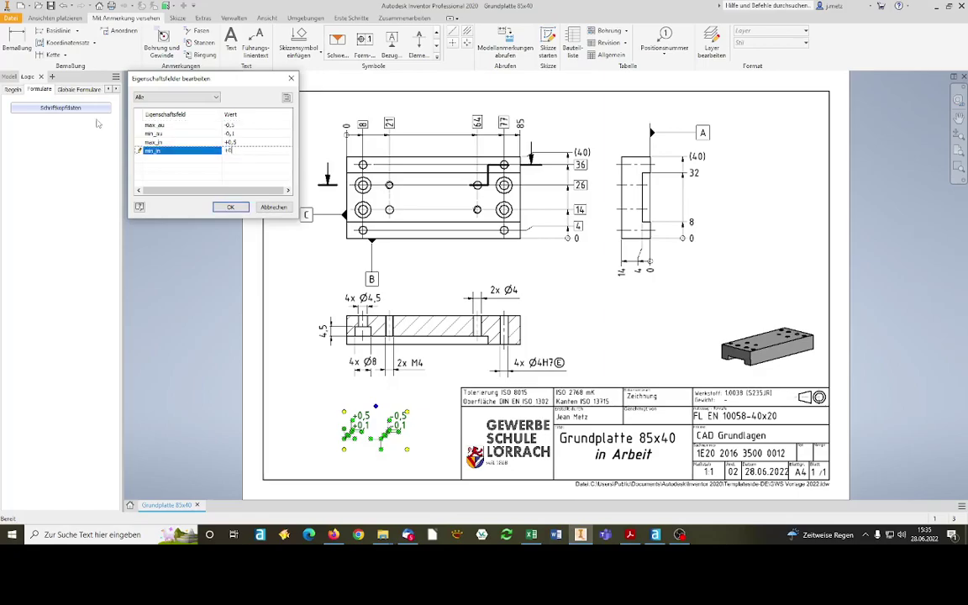
left_click(225, 207)
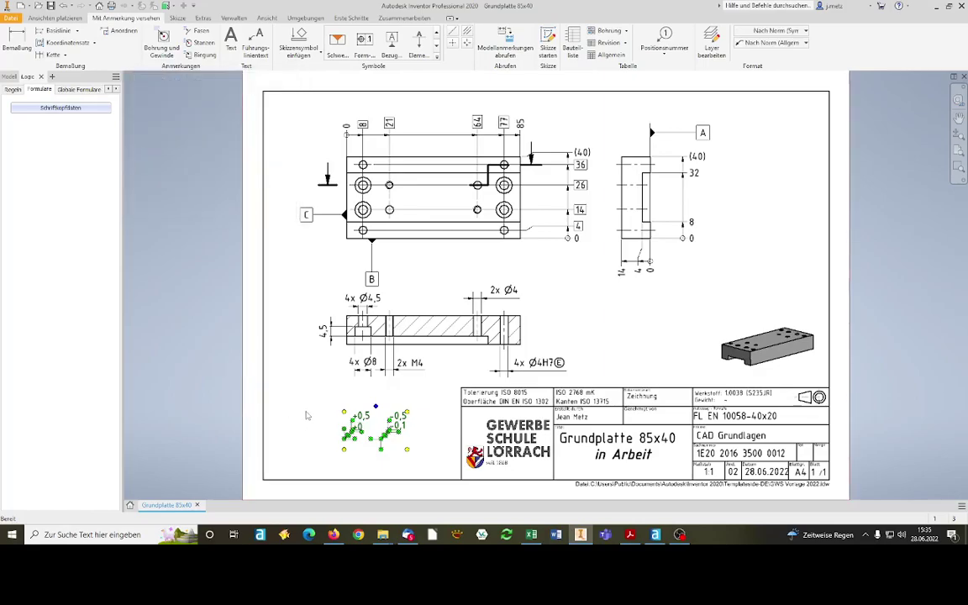
- Move the edge-tolerance symbol beside the title block
left_click(308, 416)
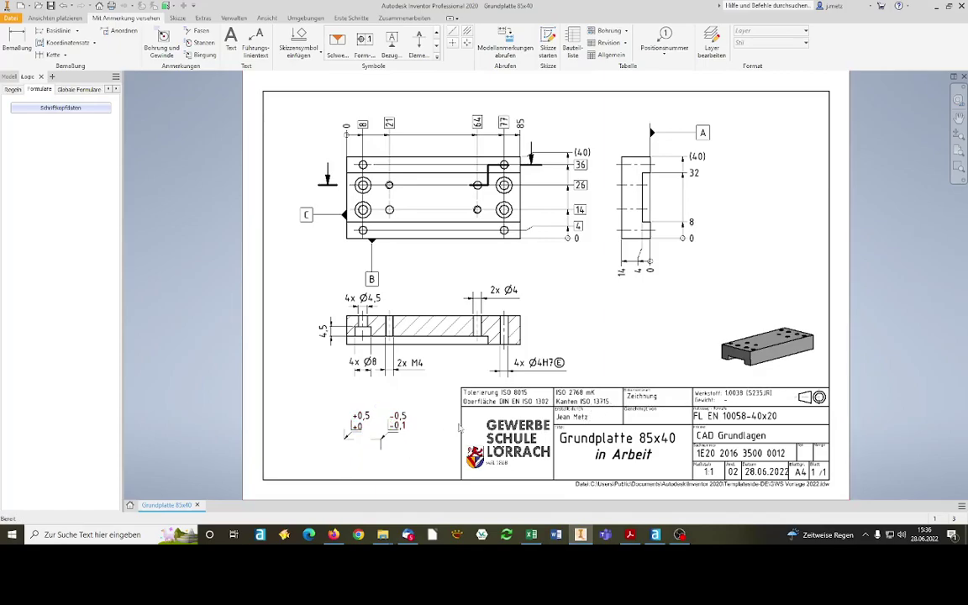
mouse_move(375, 408)
left_mouse_down()
mouse_move(345, 371)
mouse_move(341, 379)
mouse_move(434, 458)
left_mouse_up()
left_click(420, 447)
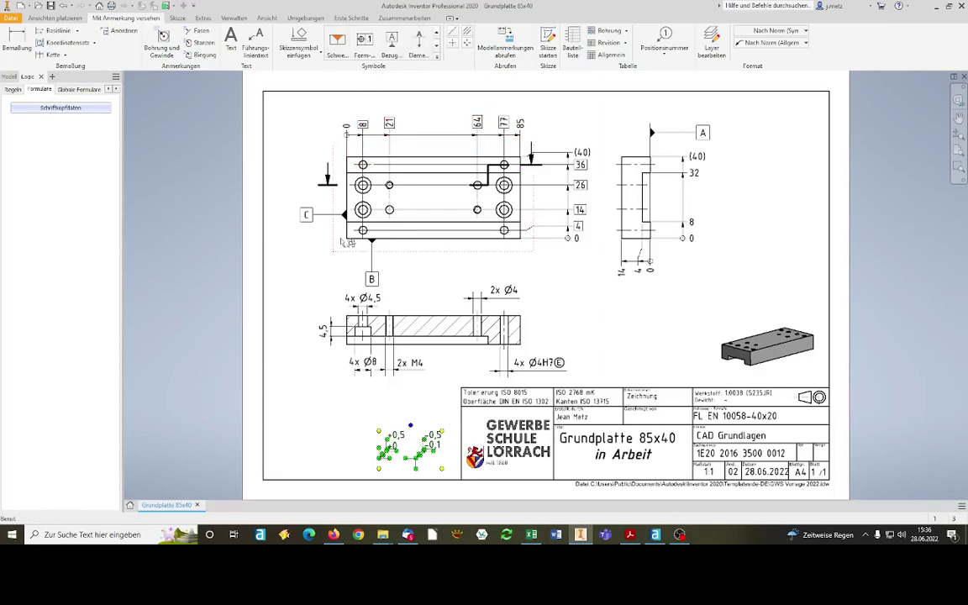
- Place a Fläche symbol at lower left, changing Rz25 to Rz100 with the (/) mark
left_click(437, 58)
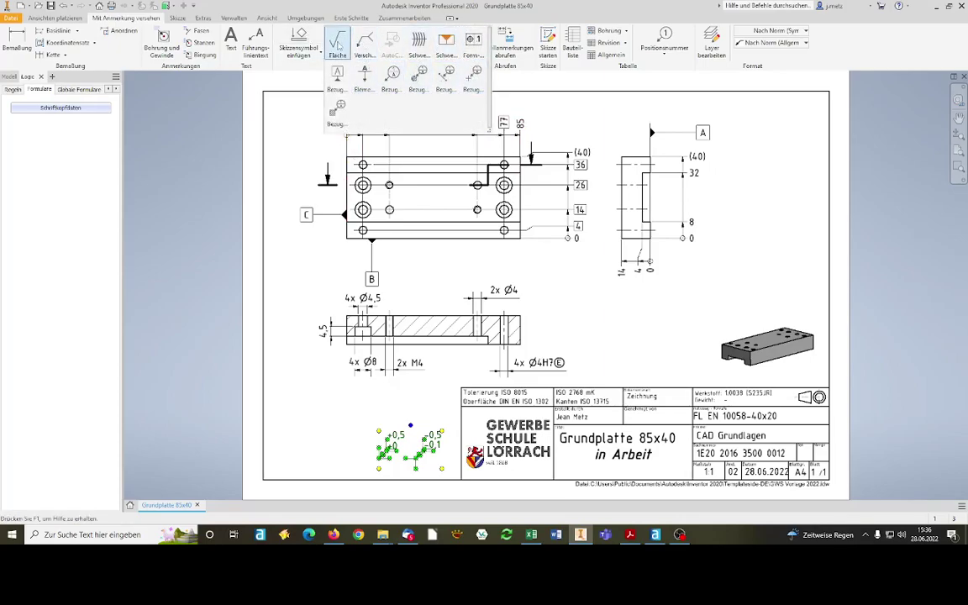
left_click(337, 42)
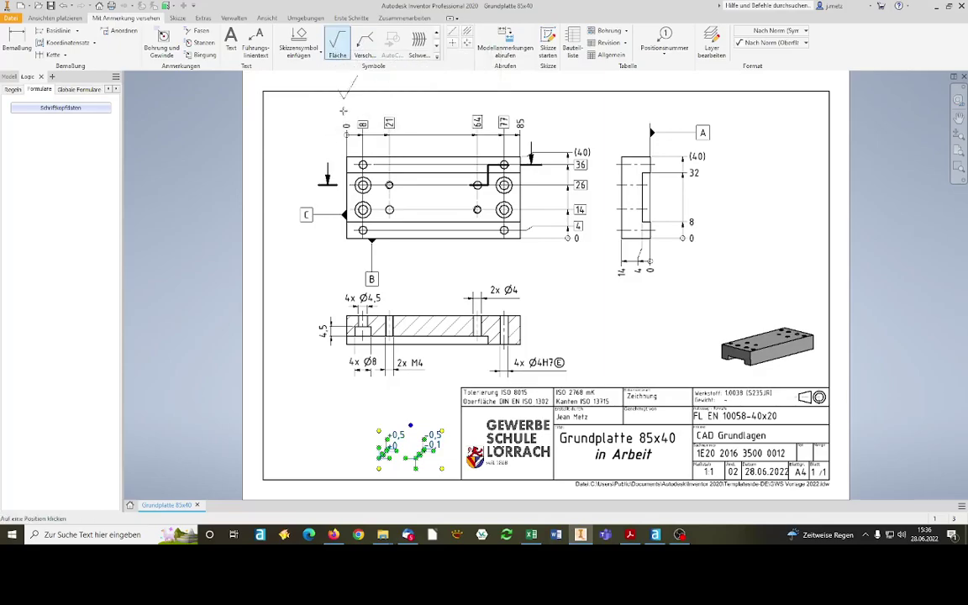
right_click(292, 439)
left_click(334, 439)
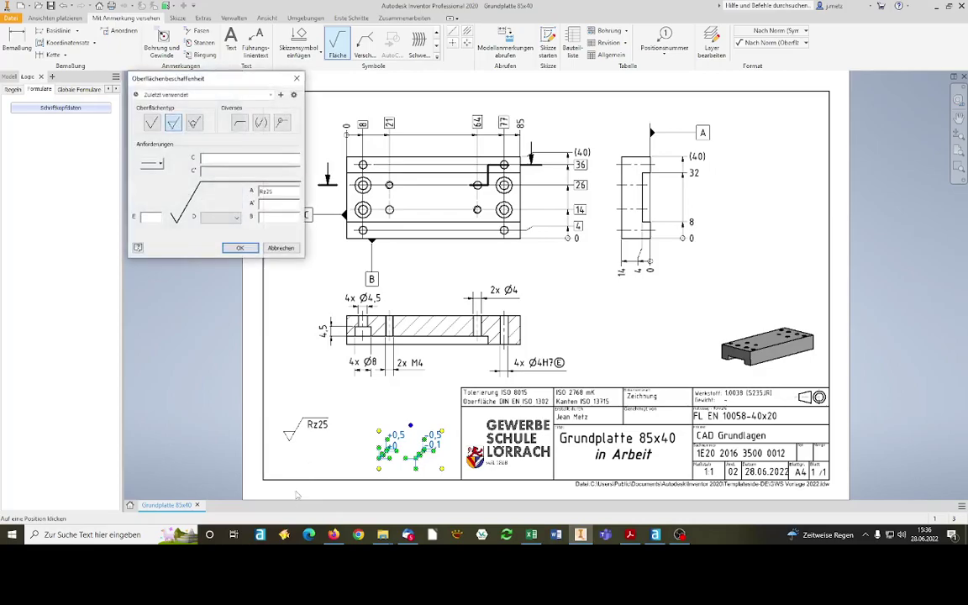
left_click_drag(259, 191, 289, 199)
type("Rz100")
left_click(260, 122)
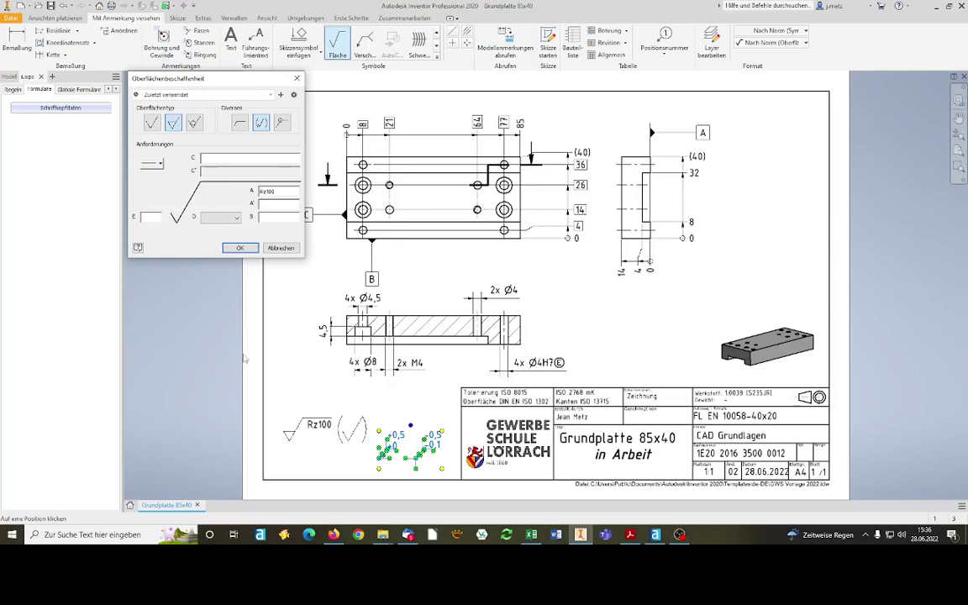
left_click(240, 248)
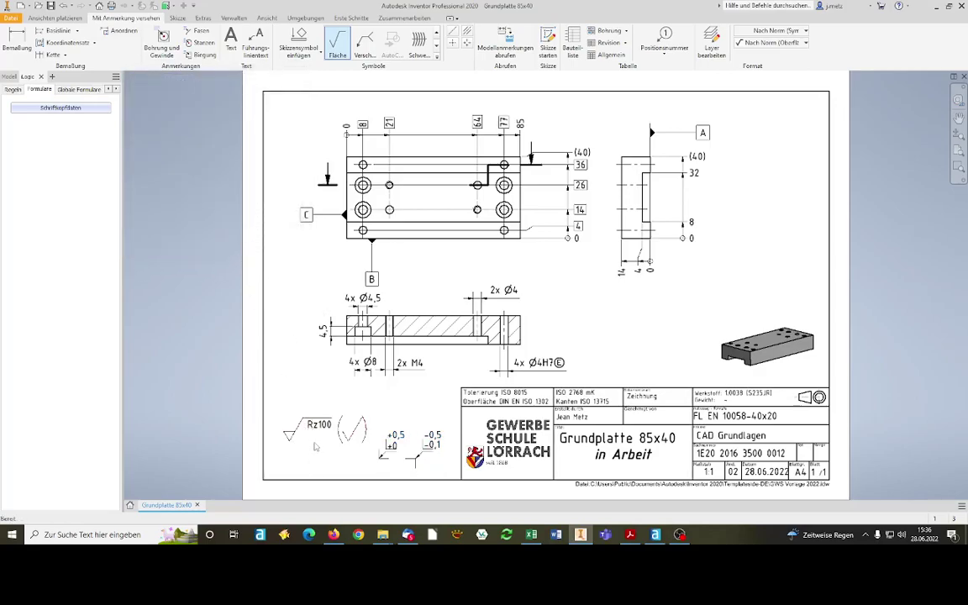
key("Escape")
mouse_move(292, 448)
left_mouse_down()
mouse_move(289, 413)
mouse_move(282, 462)
left_mouse_up()
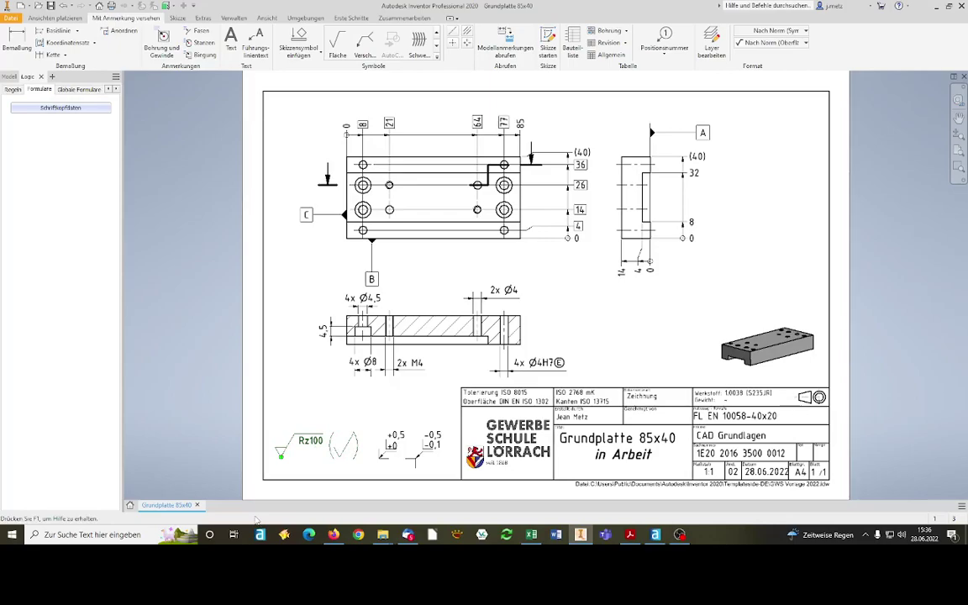
- Attach a surface symbol to the side view edge, changing Rz100 to Rz6,3
left_click(337, 42)
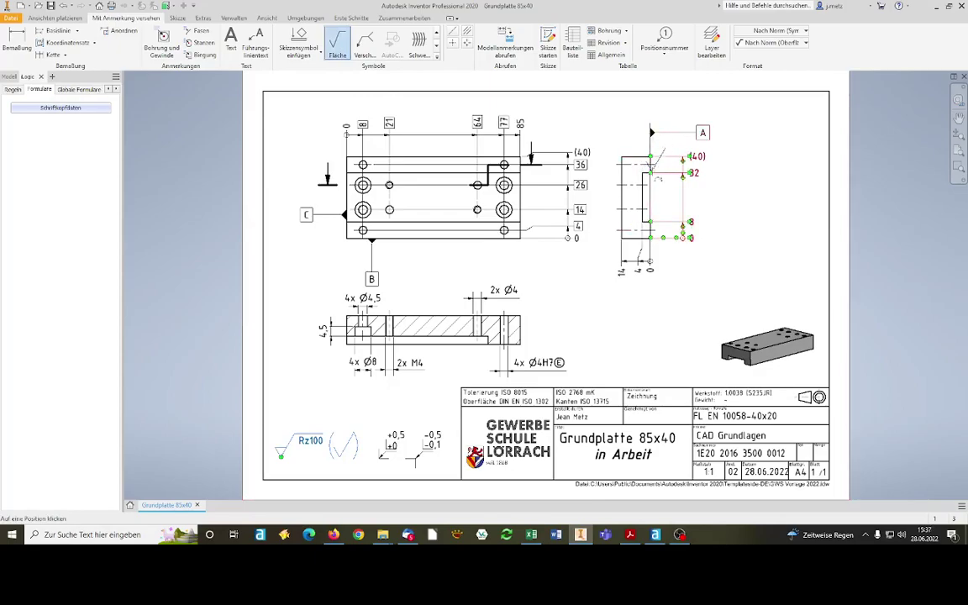
scroll(656, 202, "up", 5)
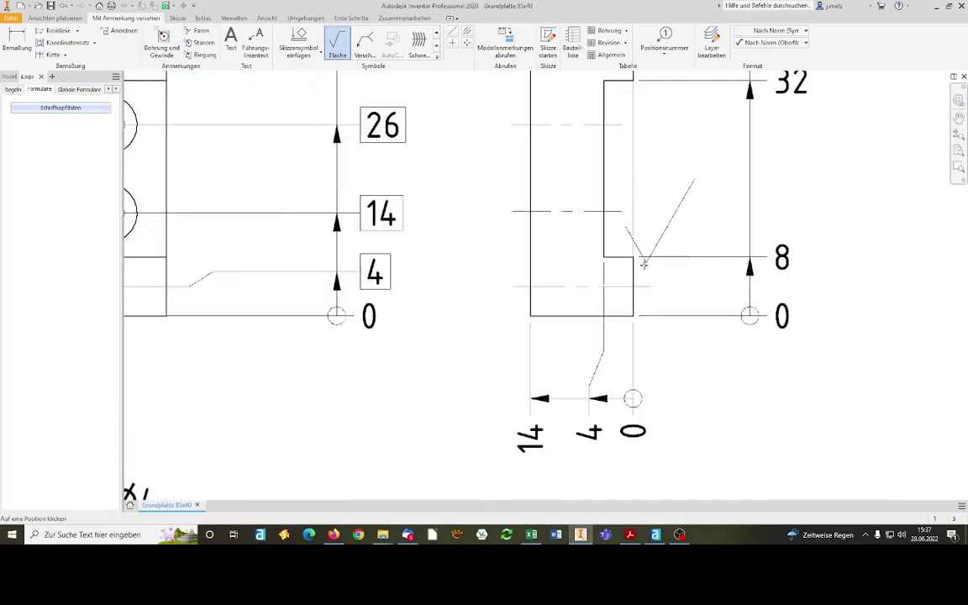
left_click(653, 227)
right_click(642, 429)
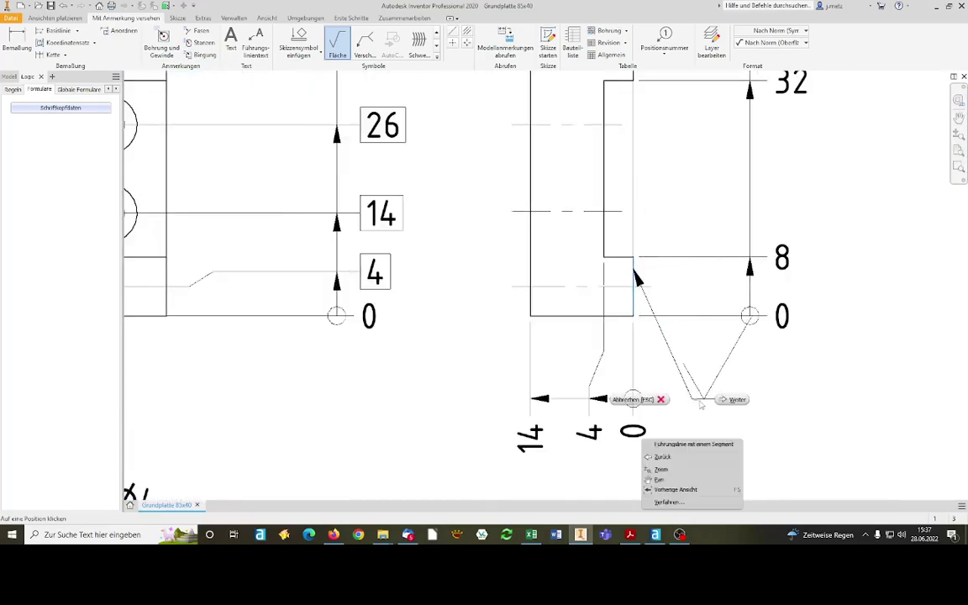
left_click(670, 438)
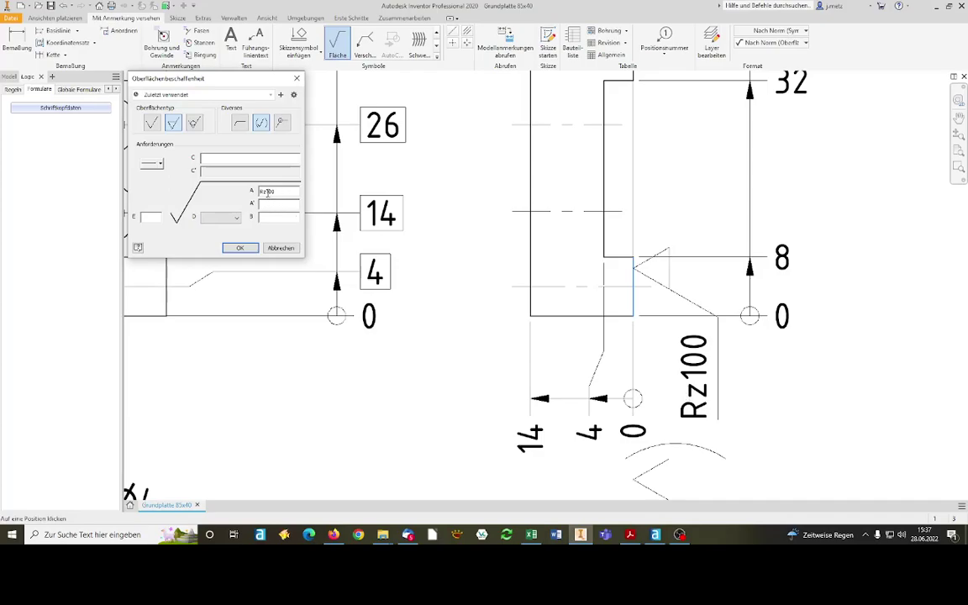
left_click_drag(267, 193, 290, 191)
type("6,3")
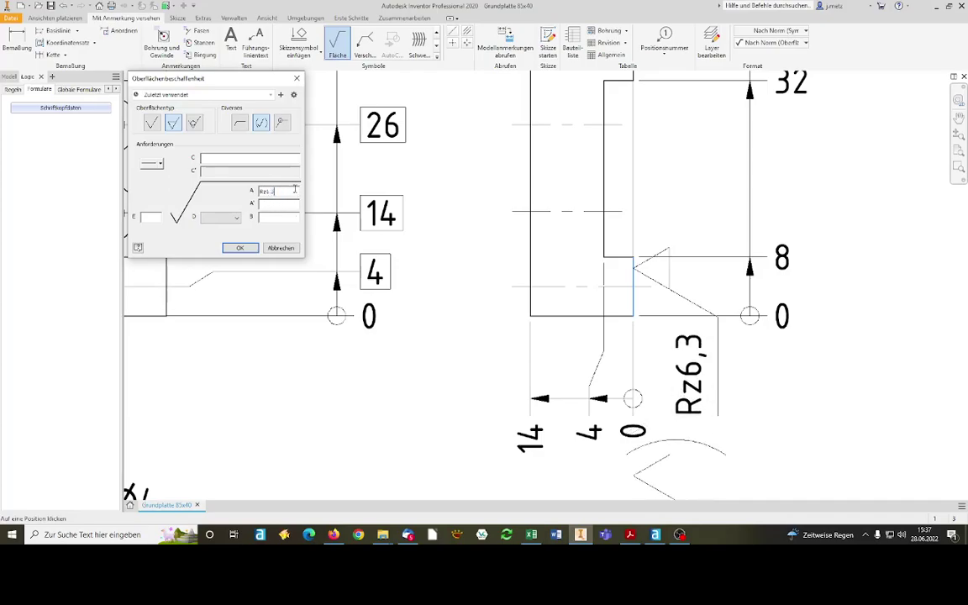
left_click(240, 248)
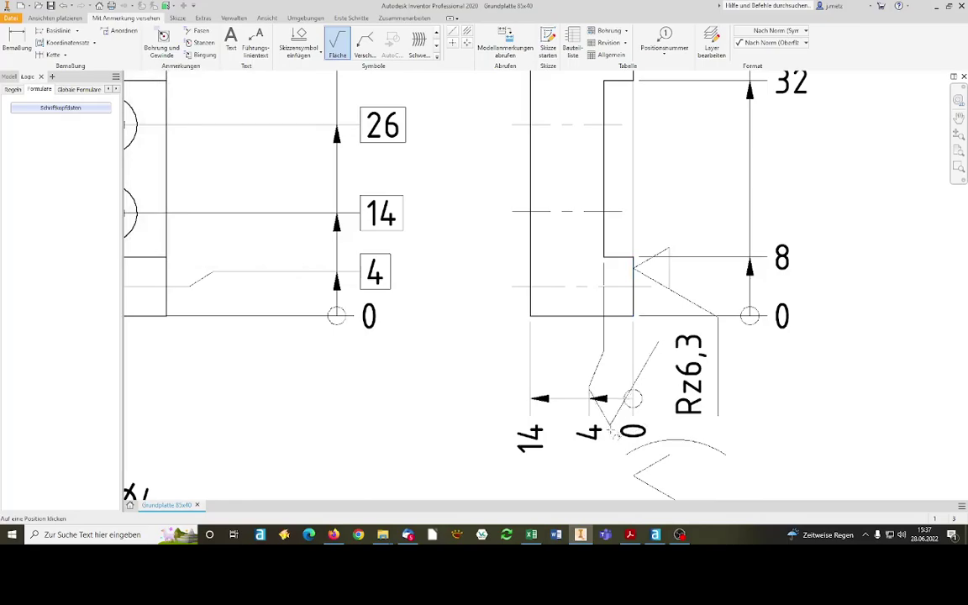
key("Escape")
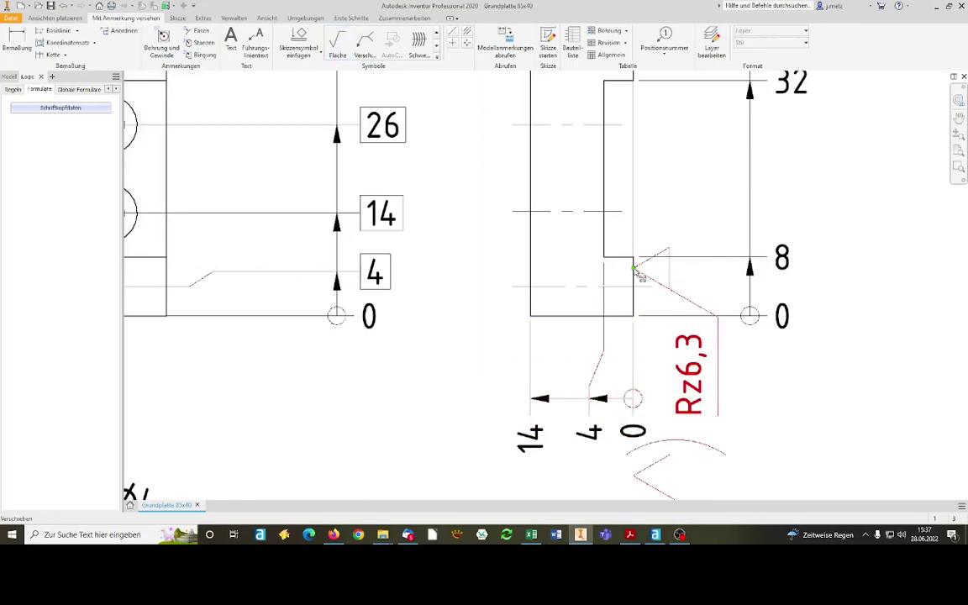
left_click_drag(647, 279, 634, 123)
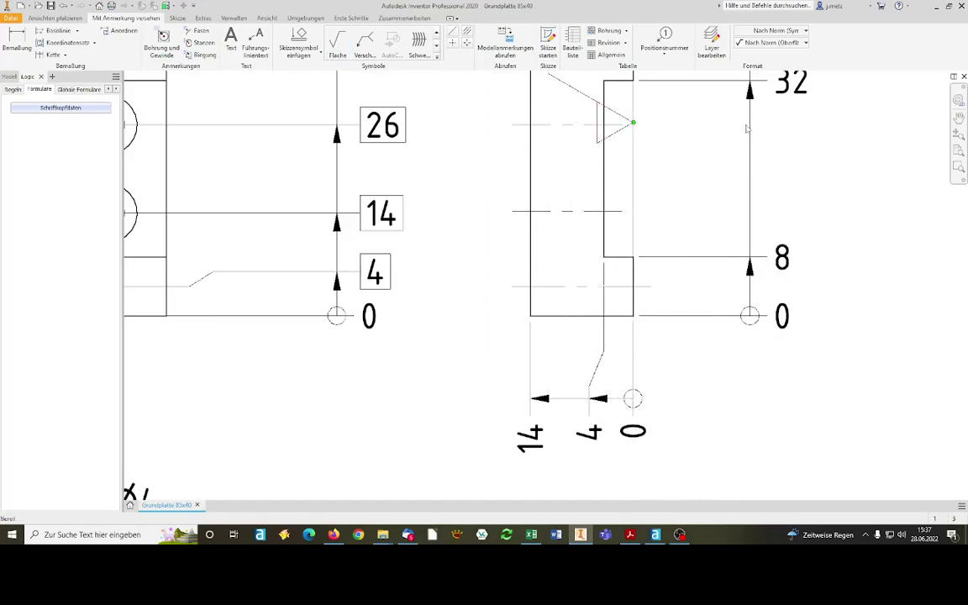
- Toggle the general surface finish option on the Rz6,3 symbol
key("Home")
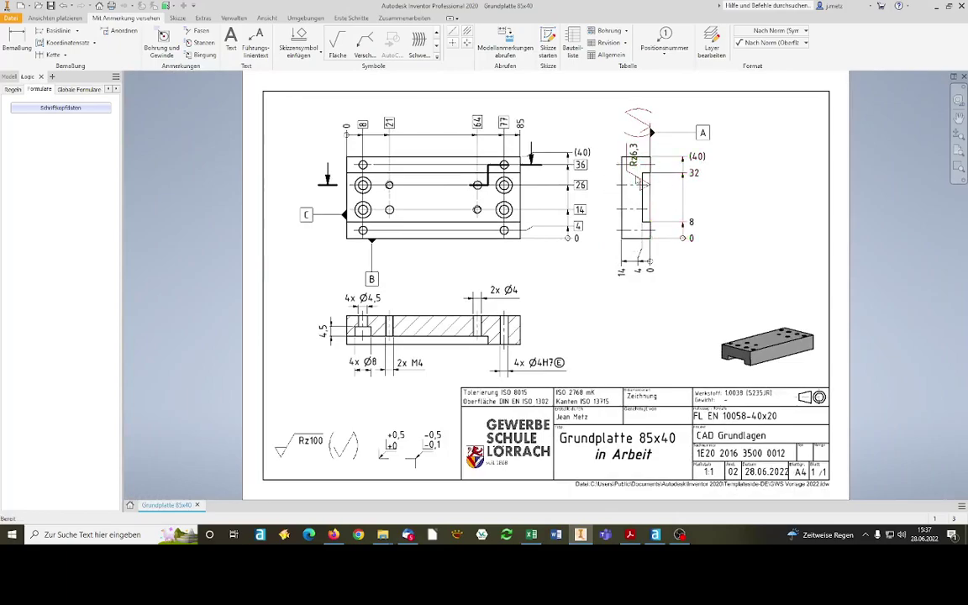
double_click(639, 182)
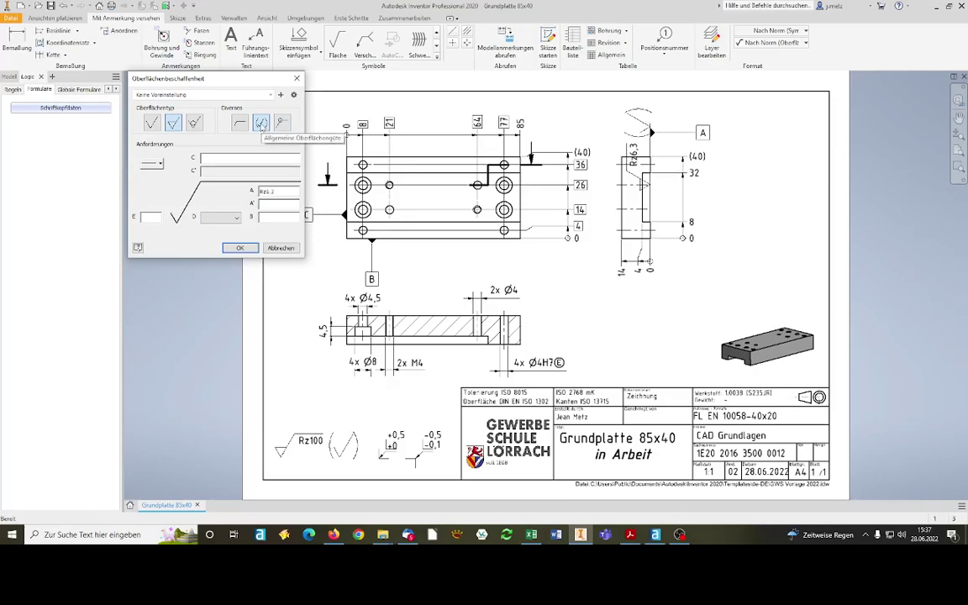
left_click(262, 125)
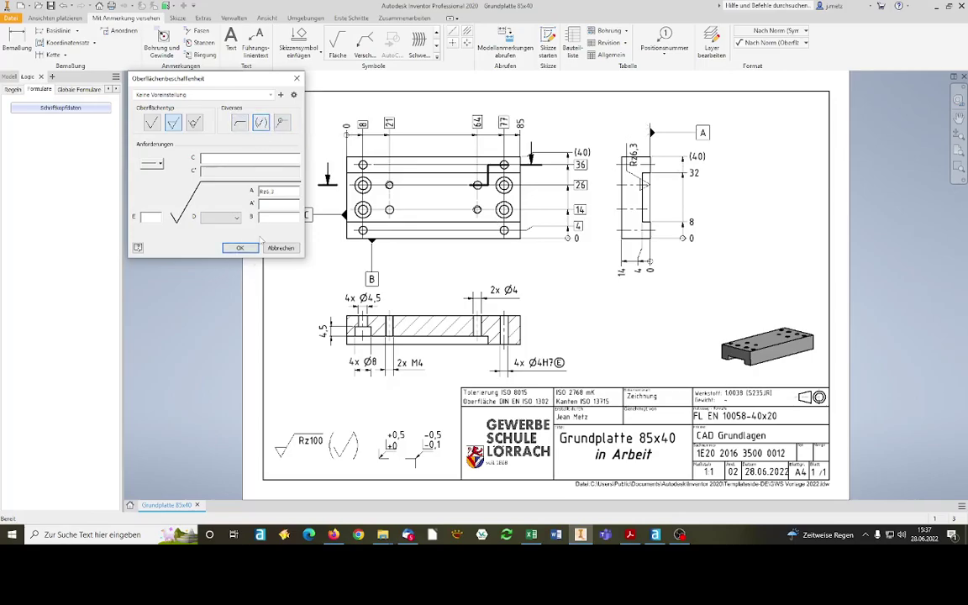
left_click(240, 248)
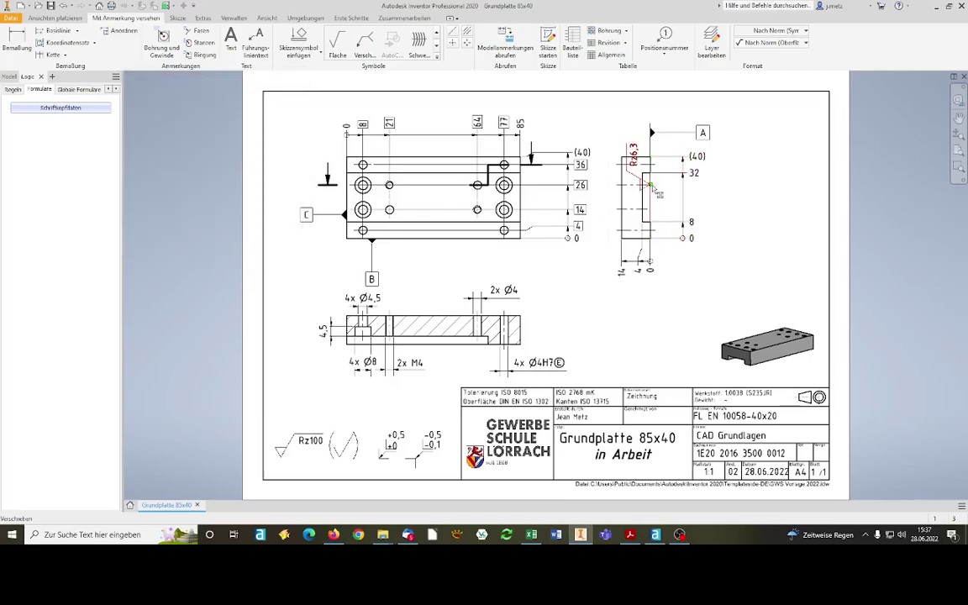
- Reposition the Rz6,3 symbol below the side view, close to its leader
left_click_drag(657, 190, 659, 254)
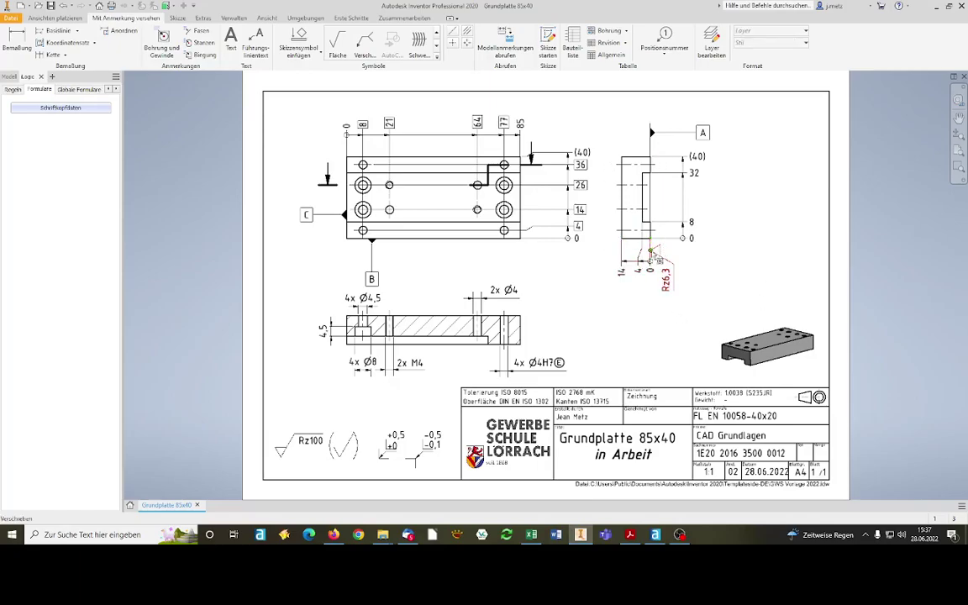
left_click_drag(654, 252, 661, 298)
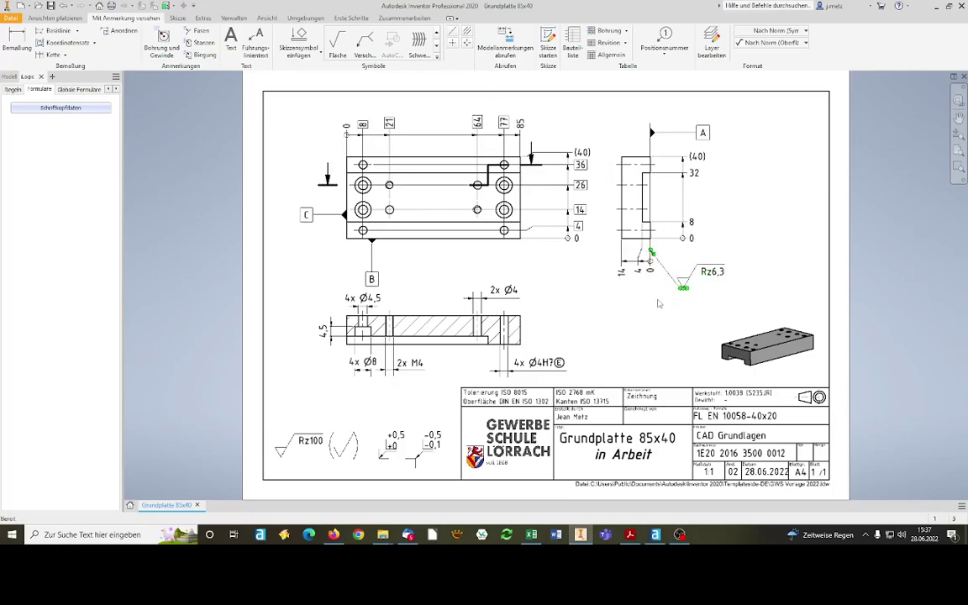
left_click(626, 340)
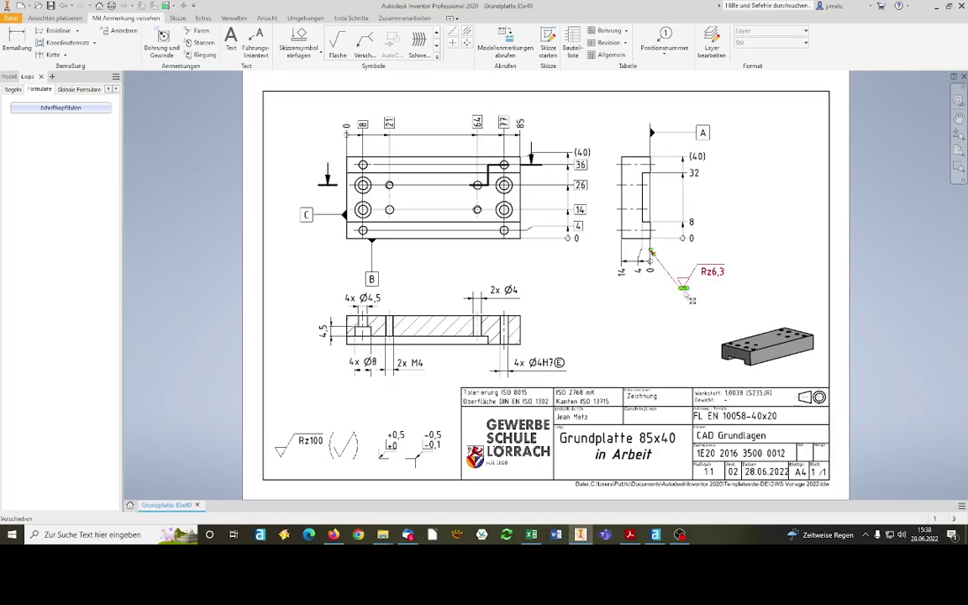
left_click_drag(687, 291, 657, 254)
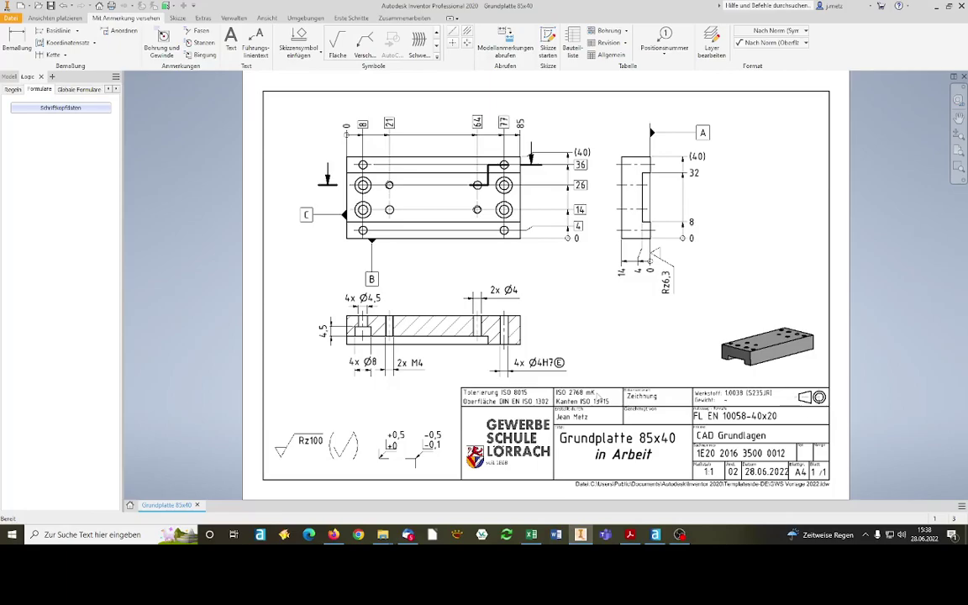
key("Escape")
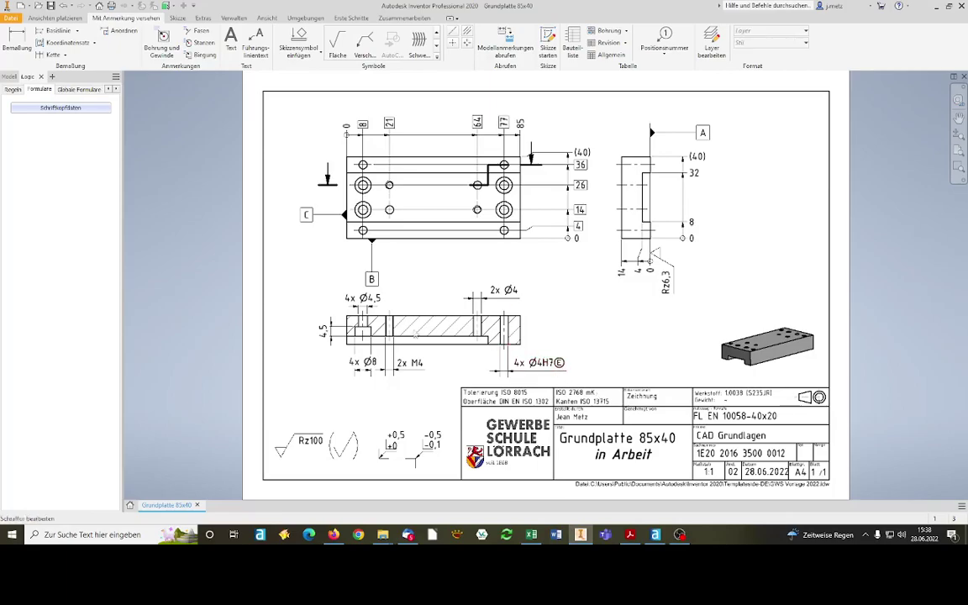
- Attach an Rz6,3 surface symbol by leader to the top view's bottom edge
left_click(337, 42)
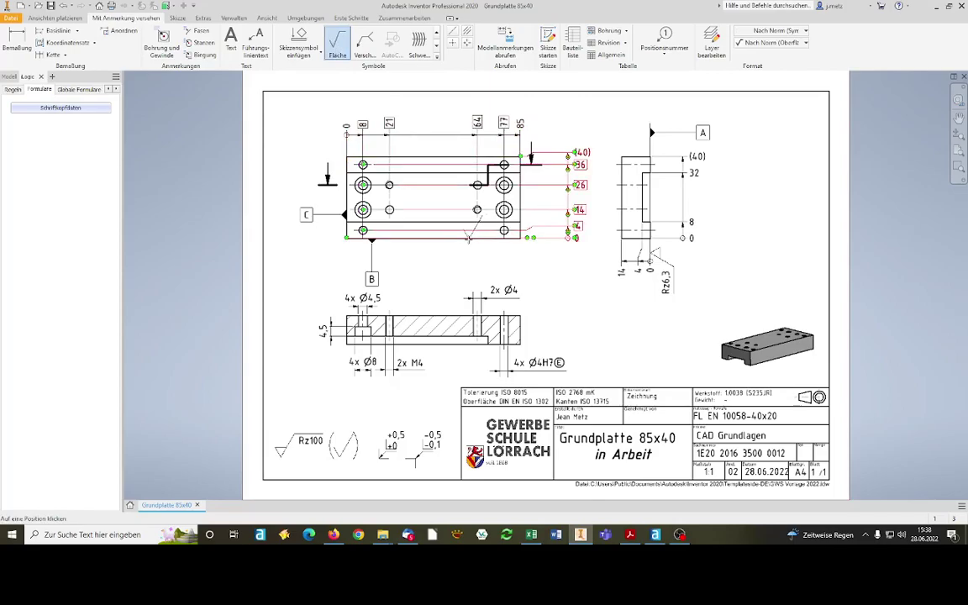
left_click(486, 256)
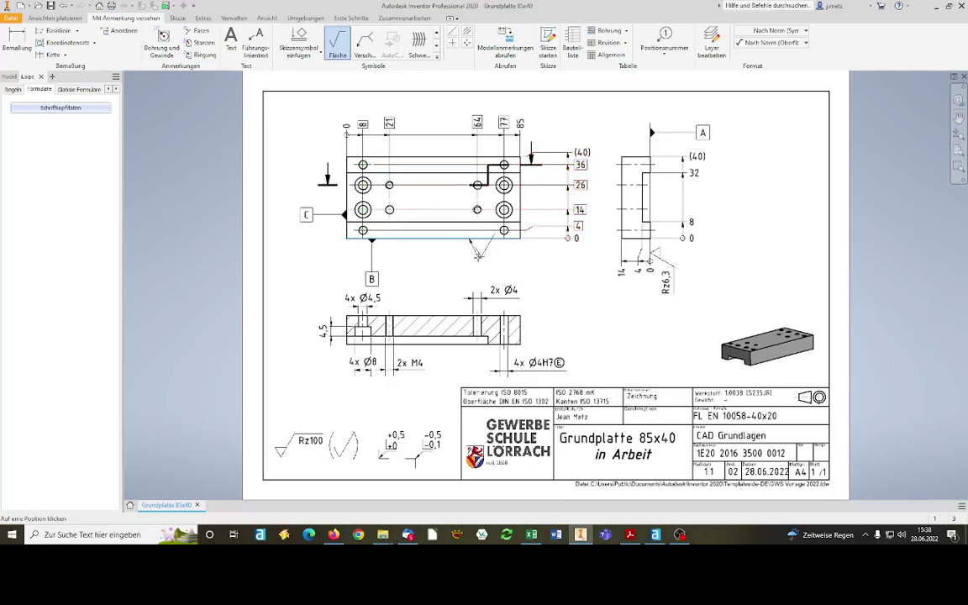
right_click(441, 236)
left_click(504, 262)
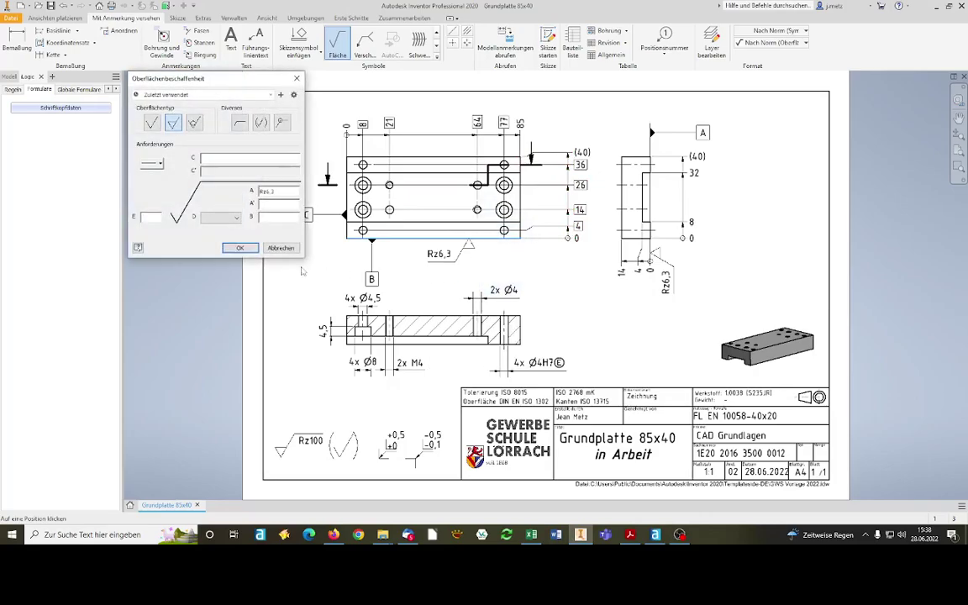
left_click(239, 249)
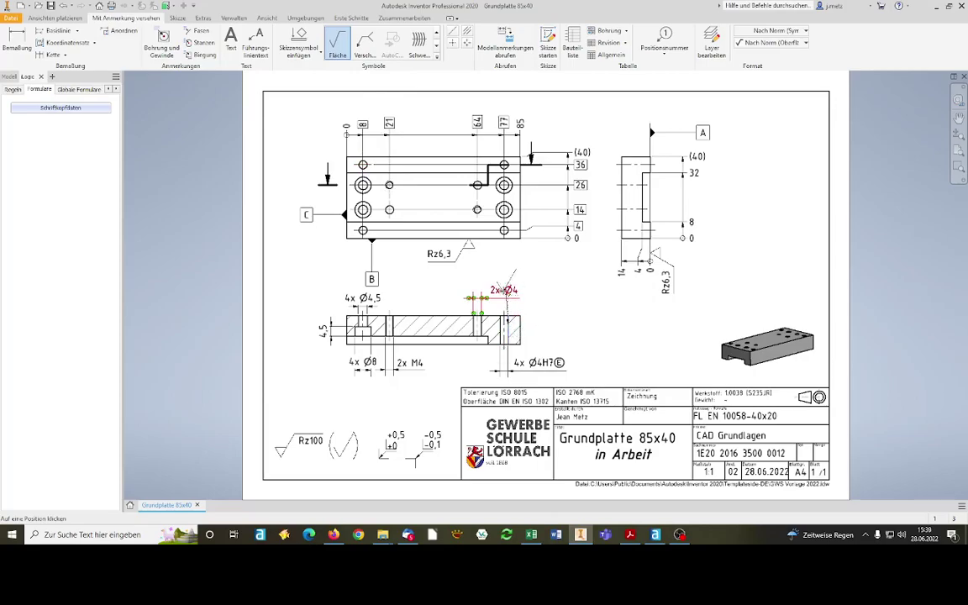
- Make the bore's surface symbol Rz4, place it above 2x Ø4, and raise datum B
right_click(454, 252)
left_click(528, 282)
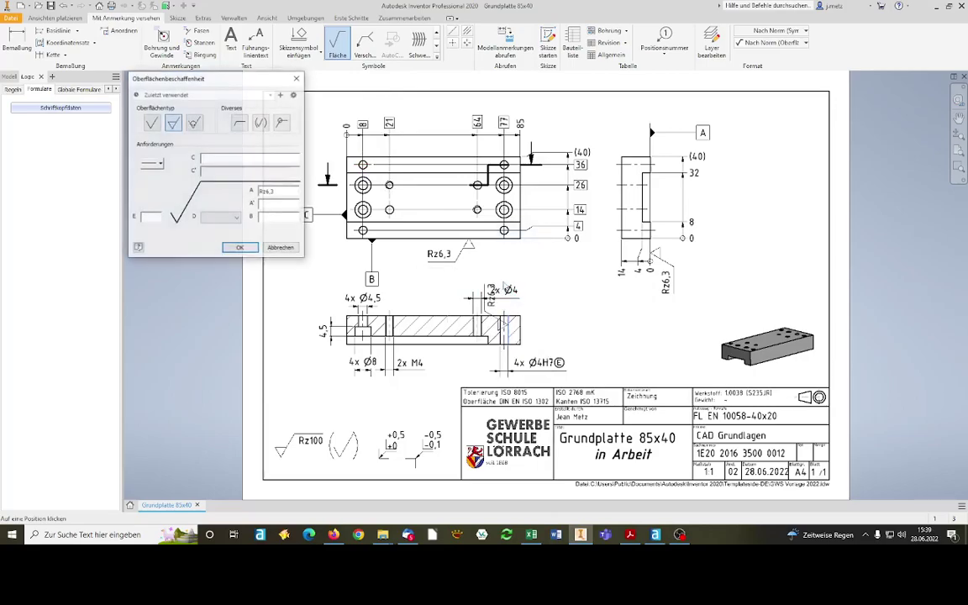
left_click_drag(265, 192, 290, 196)
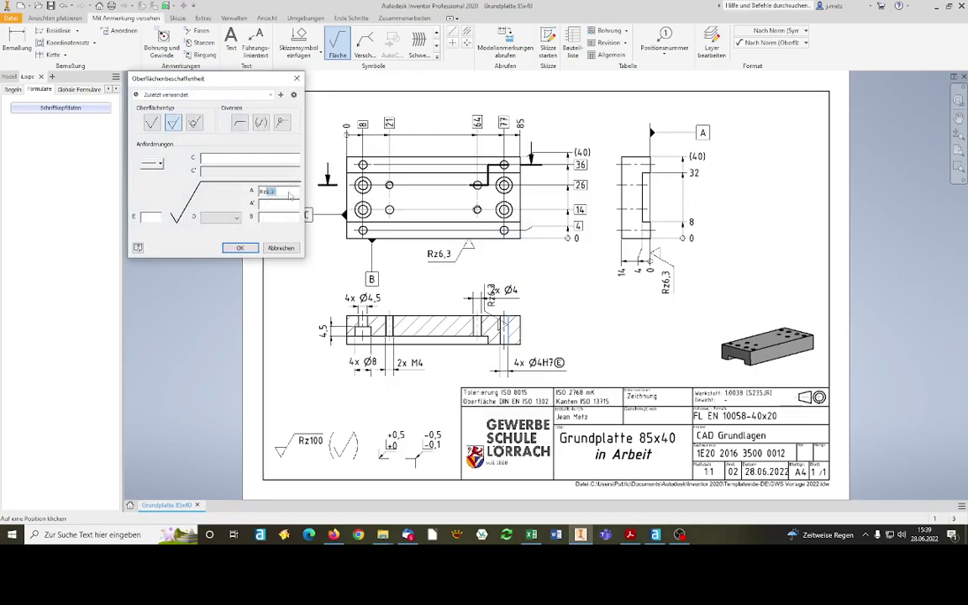
type("4")
left_click(239, 248)
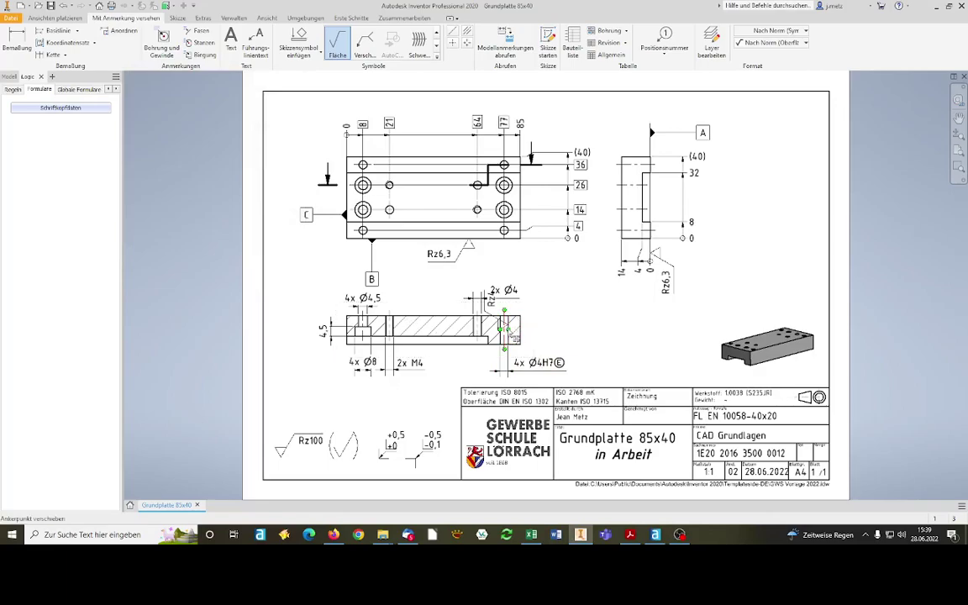
key("Escape")
left_click_drag(492, 298, 467, 294)
left_click(603, 320)
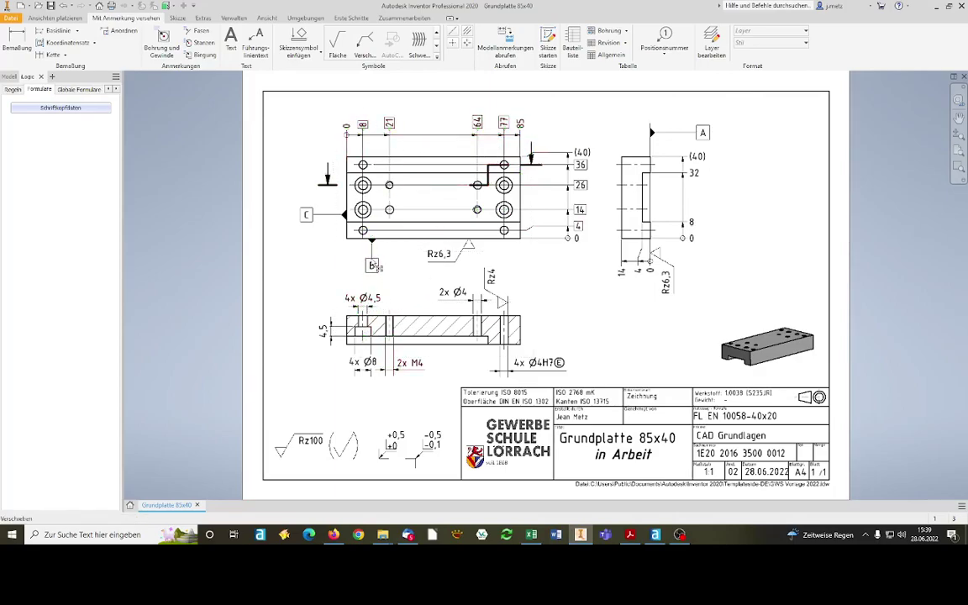
left_click_drag(371, 279, 334, 300)
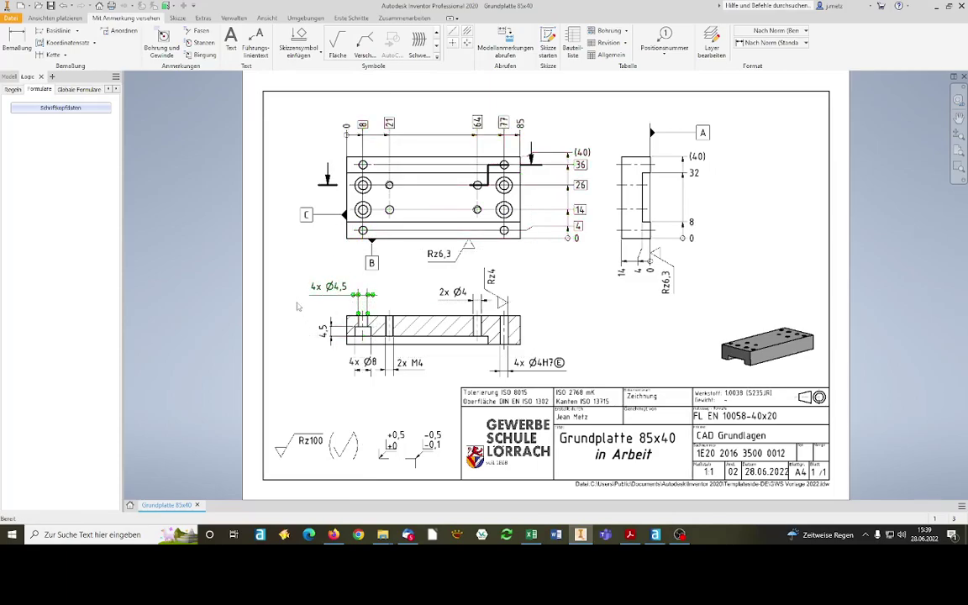
- Attach a tolerance frame at 4x Ø4,5 and set its first row to position
left_click(437, 56)
left_click(426, 39)
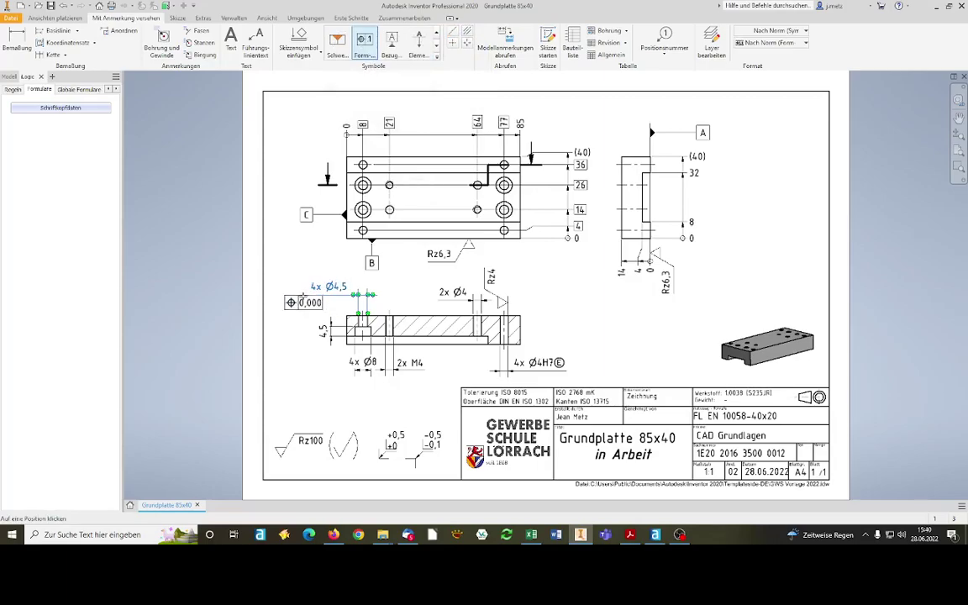
left_click(304, 298)
right_click(260, 333)
left_click(290, 342)
left_click(149, 177)
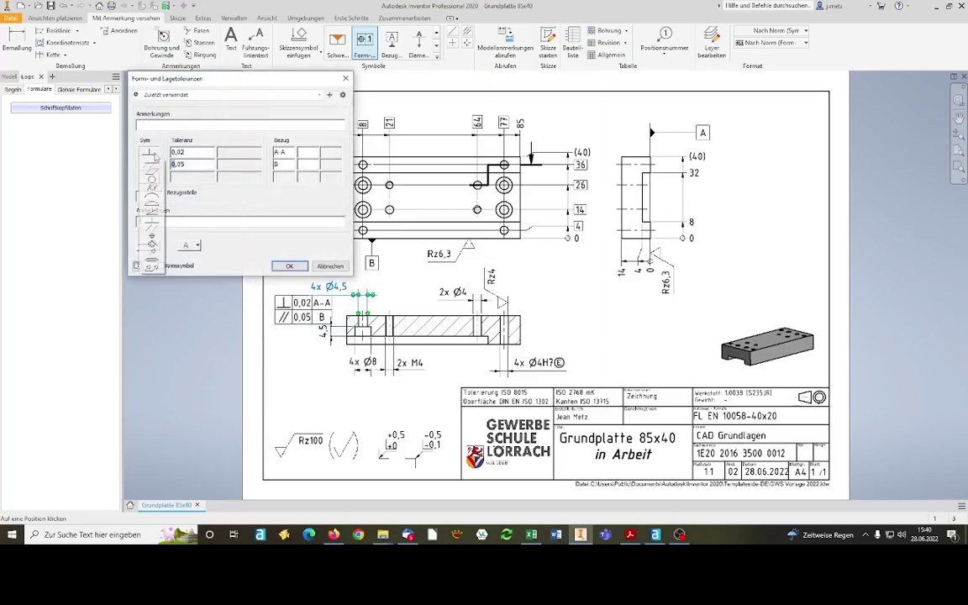
left_click(151, 244)
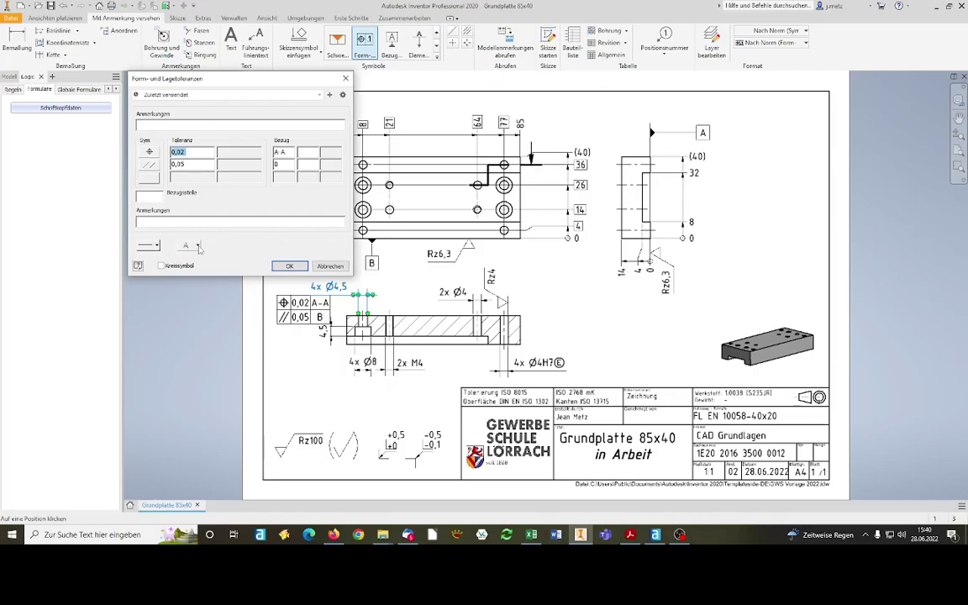
left_click(198, 246)
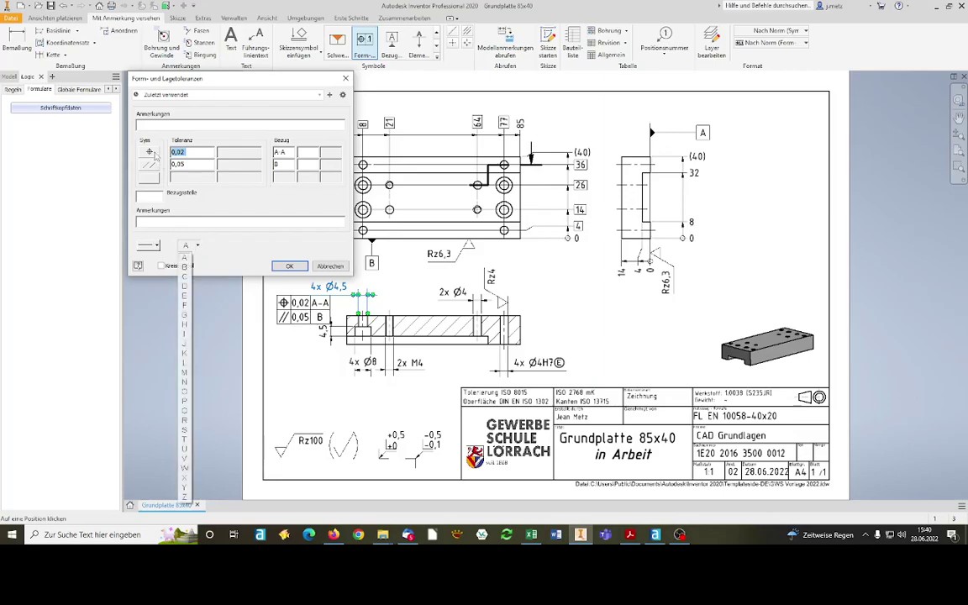
left_click(186, 164)
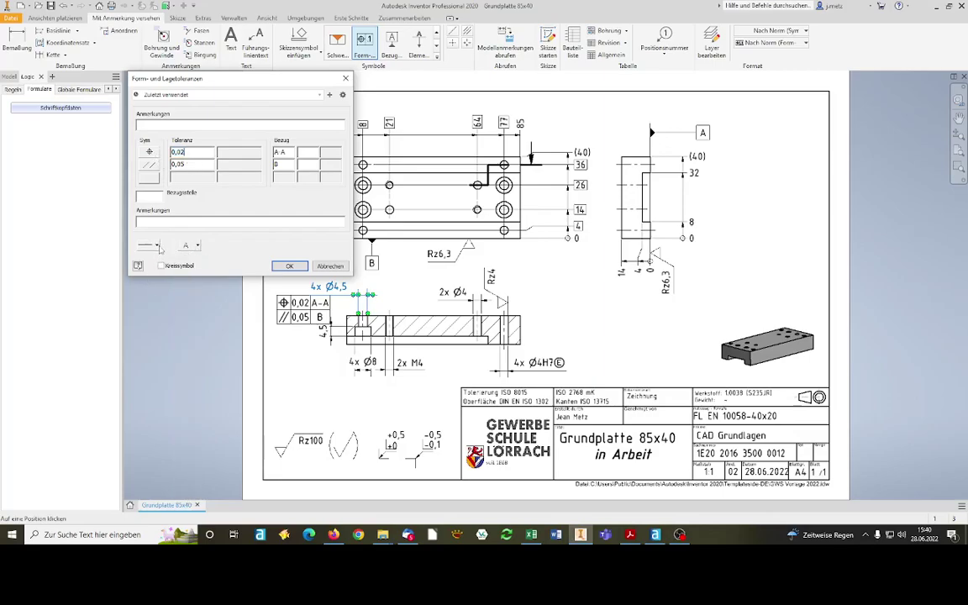
- Set the tolerance value to Ø0,1 with datums A, B and C
key("shift+Tab")
left_click(156, 246)
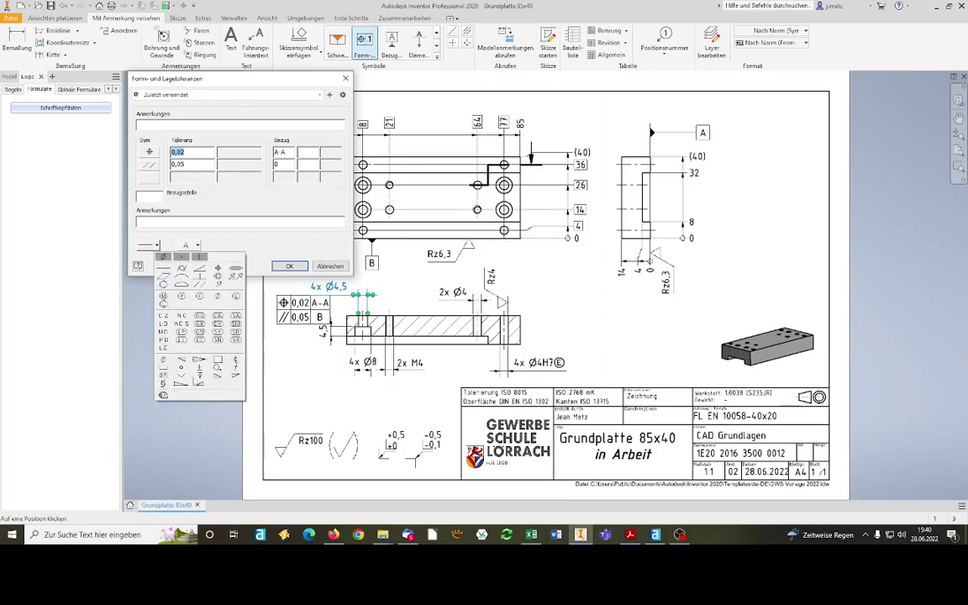
left_click(163, 257)
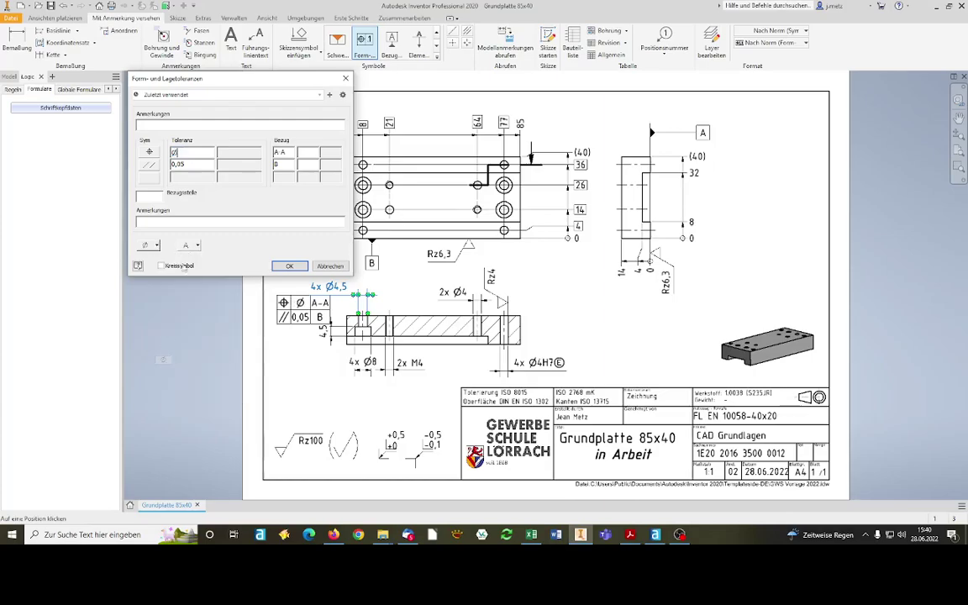
type("0,1")
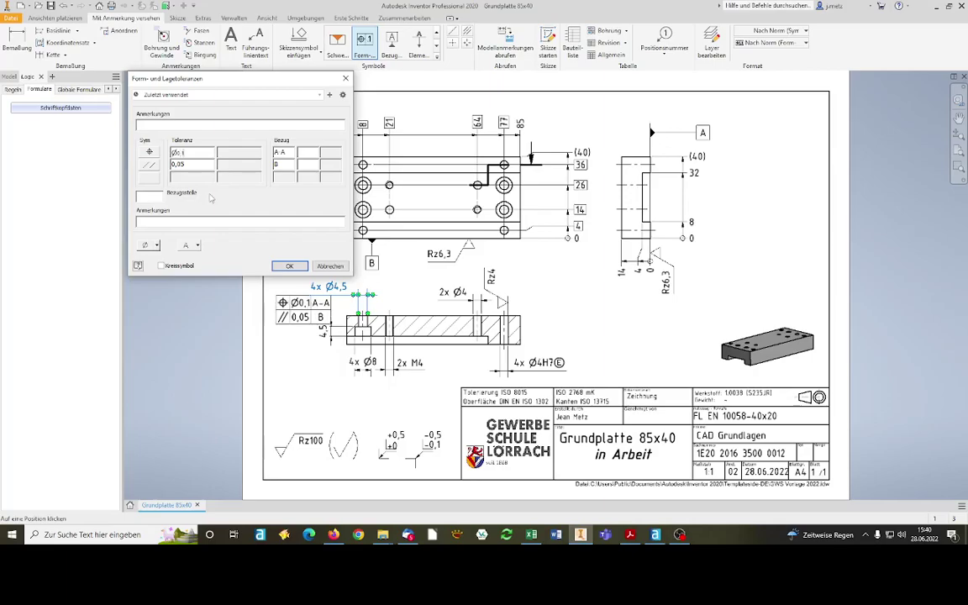
key("Tab")
type("A")
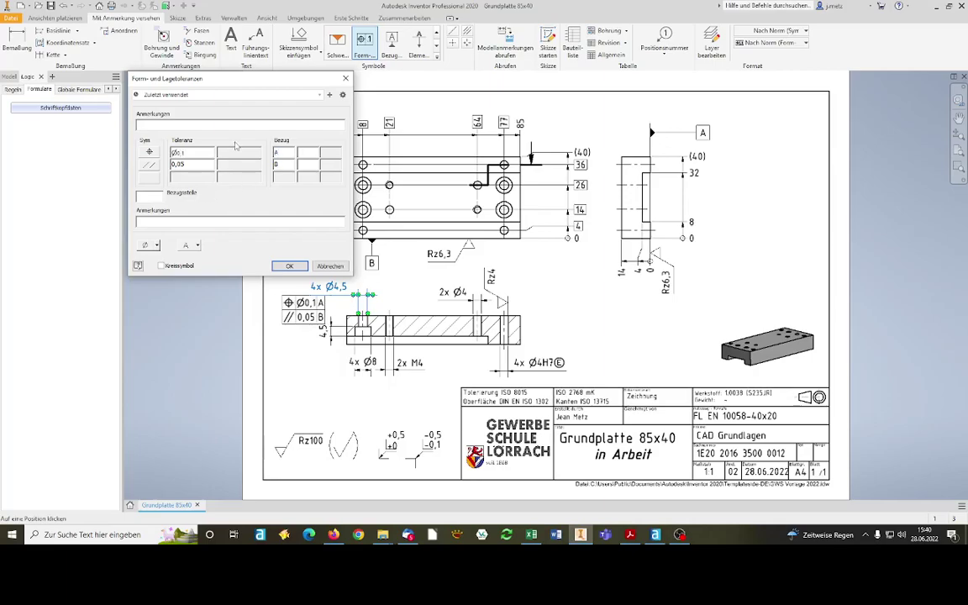
key("Tab")
type("B")
key("Tab")
type("C")
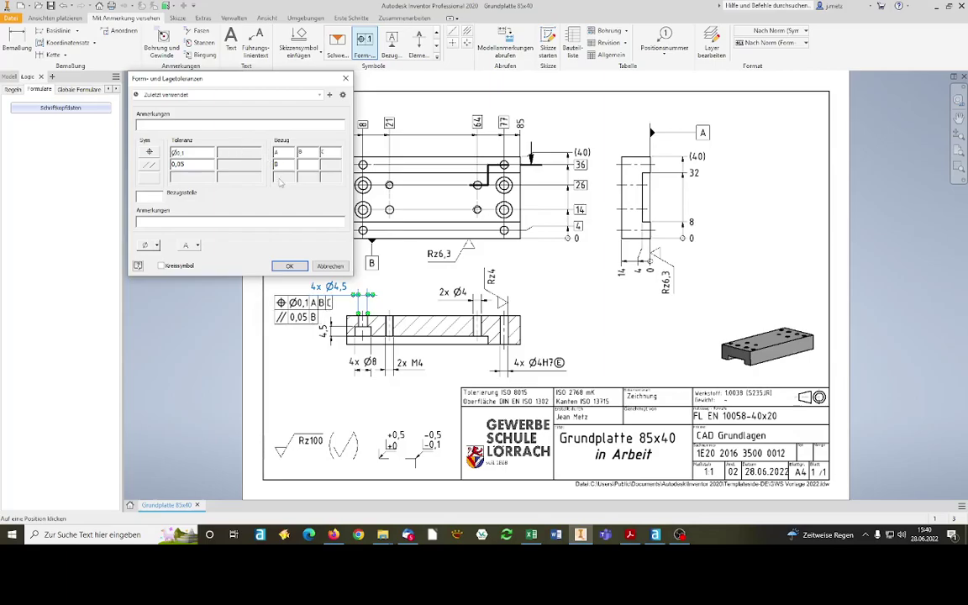
- Remove the parallelism row and confirm the position-tolerance frame
left_click(143, 165)
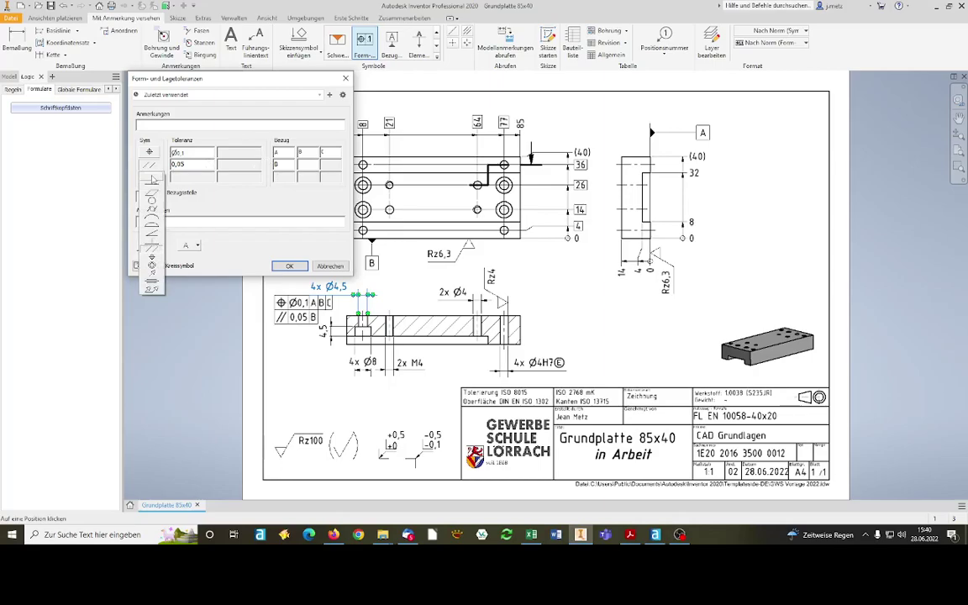
left_click(139, 261)
left_click(289, 266)
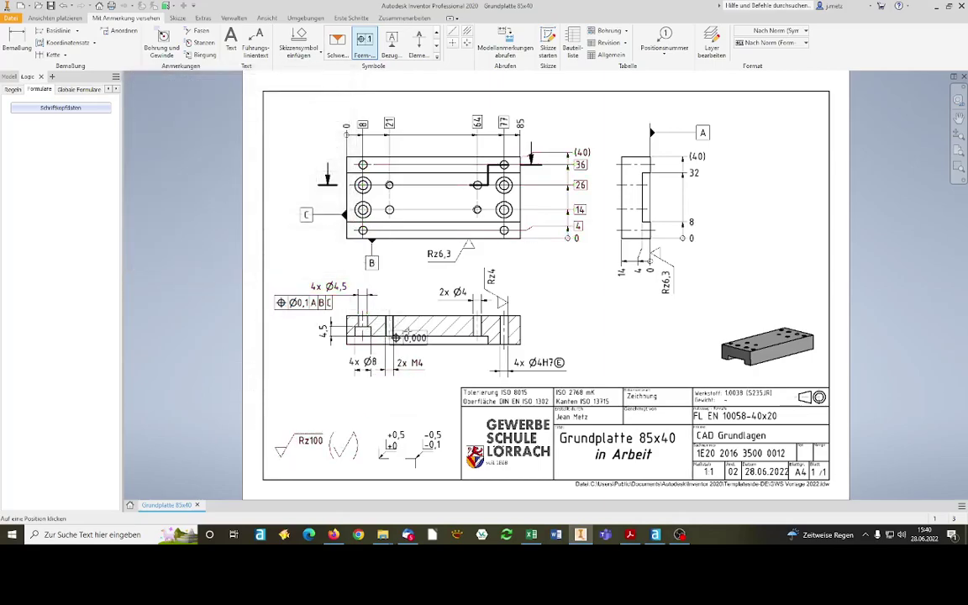
key("Escape")
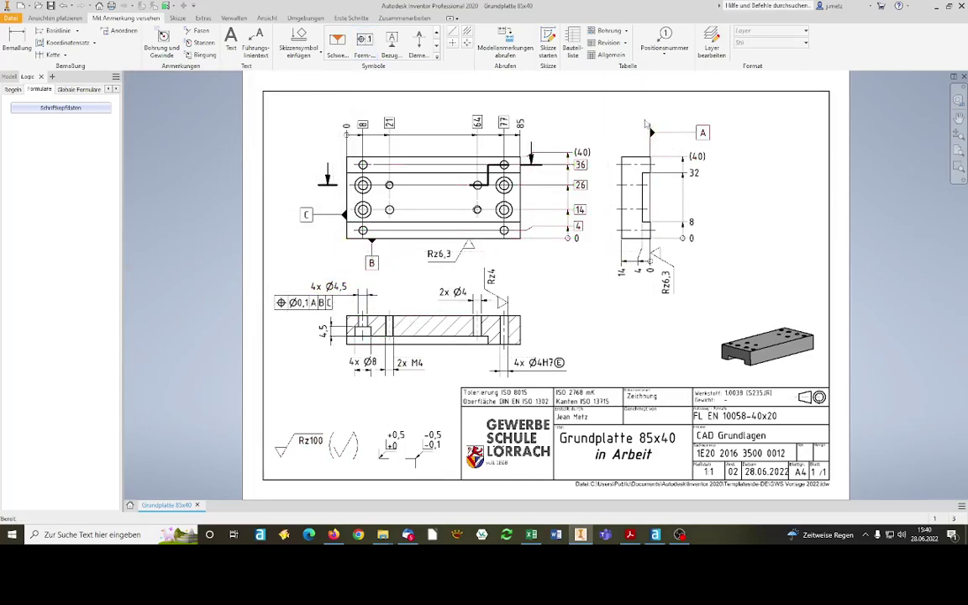
- Move the 4x Ø8 callout further left
left_click(658, 245)
key("Escape")
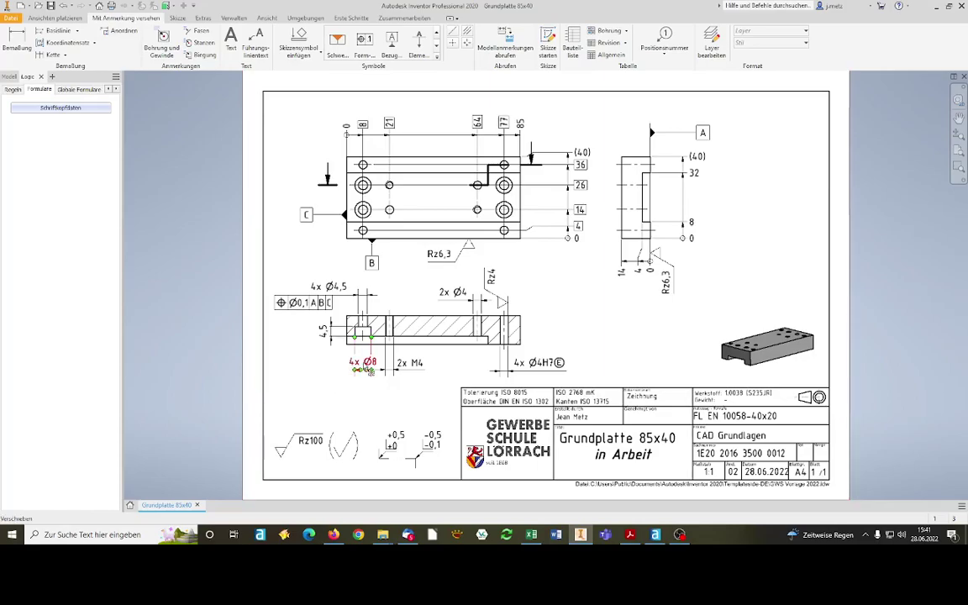
left_click(366, 366)
left_click_drag(366, 369, 337, 387)
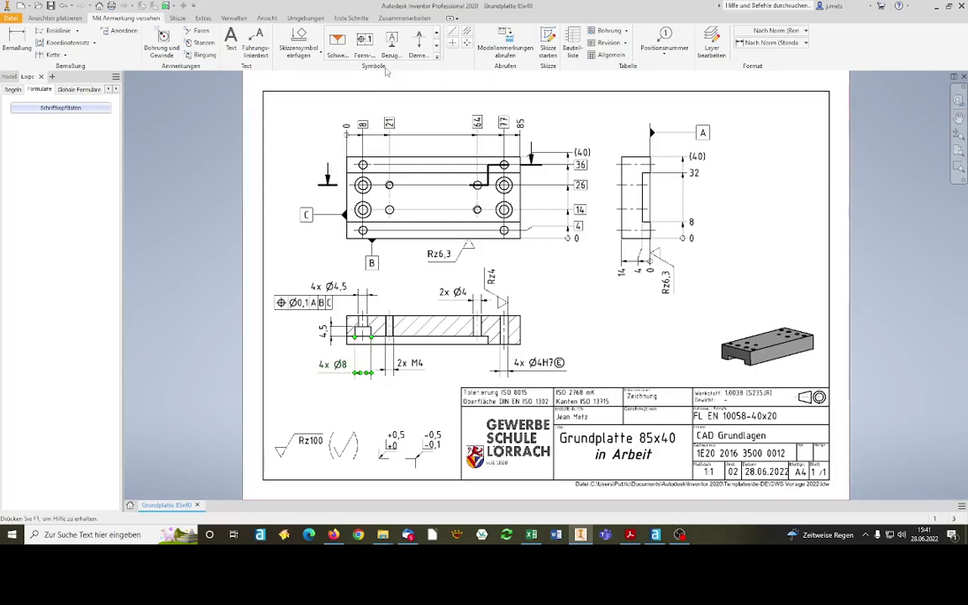
- Attach a feature control frame to the 4x Ø8 dimension and adjust its position
left_click(364, 40)
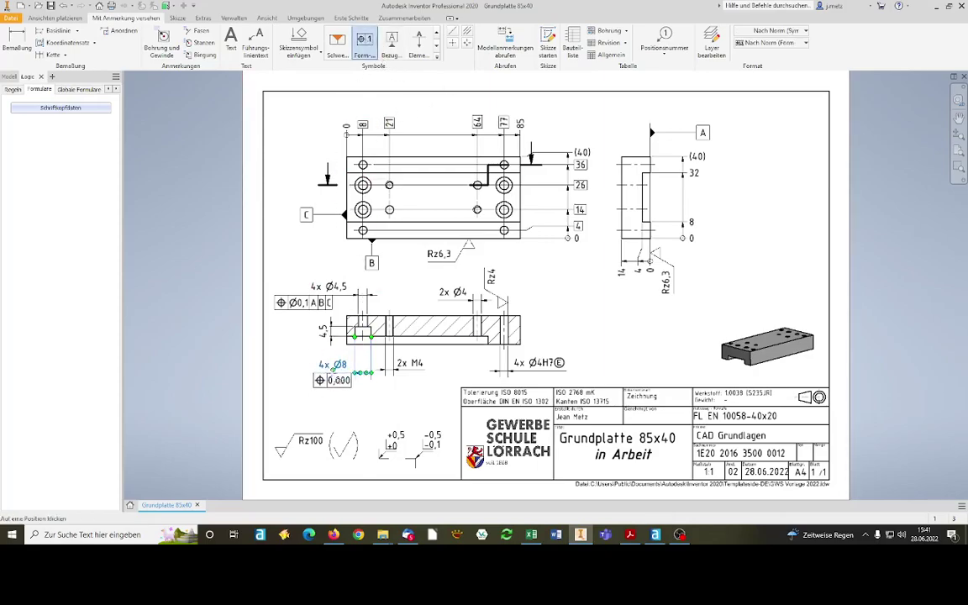
left_click(330, 374)
right_click(319, 370)
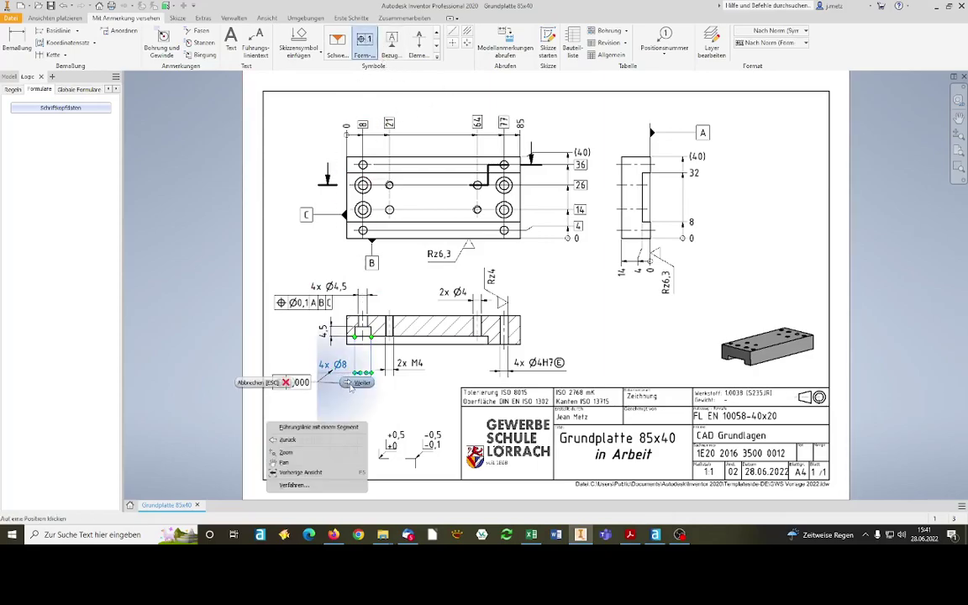
left_click(315, 351)
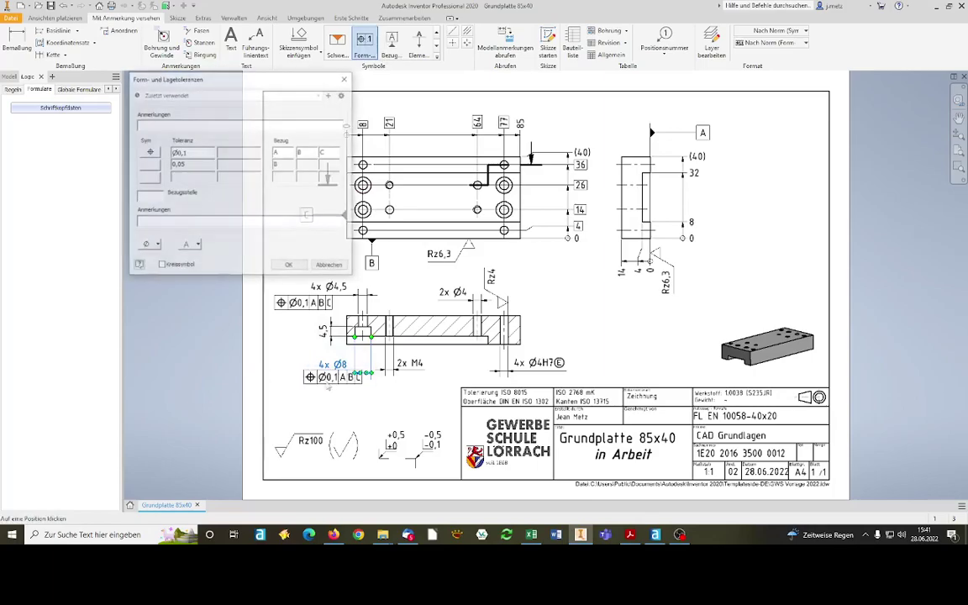
left_click(290, 266)
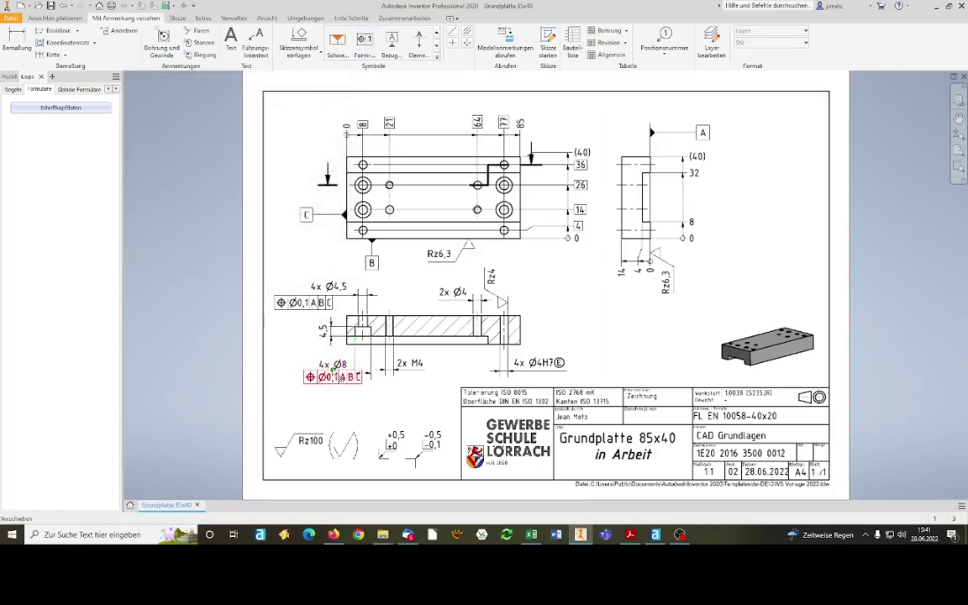
left_click(336, 375)
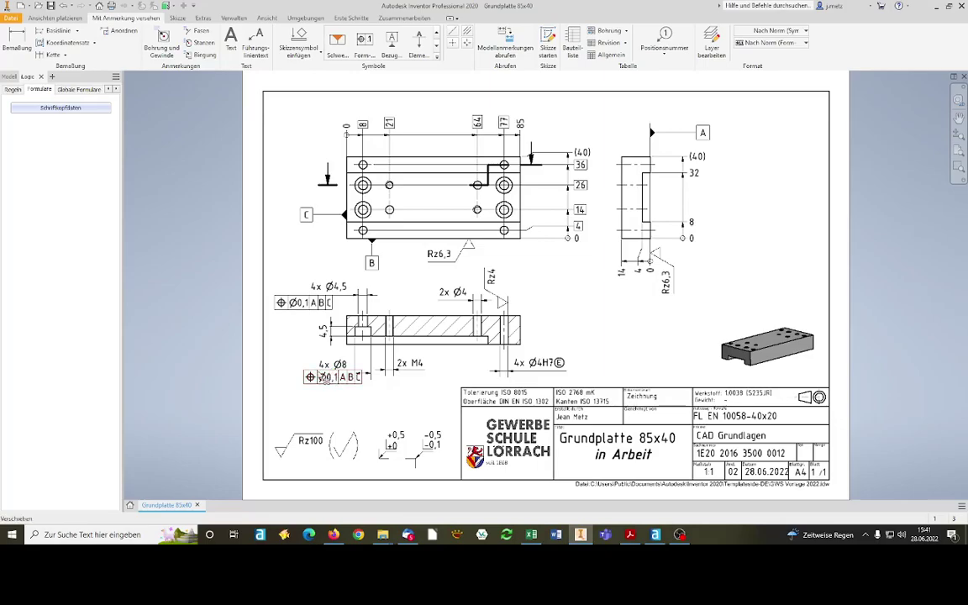
left_click(326, 379)
mouse_move(334, 380)
left_mouse_down()
mouse_move(319, 366)
mouse_move(335, 380)
left_mouse_up()
right_click(312, 378)
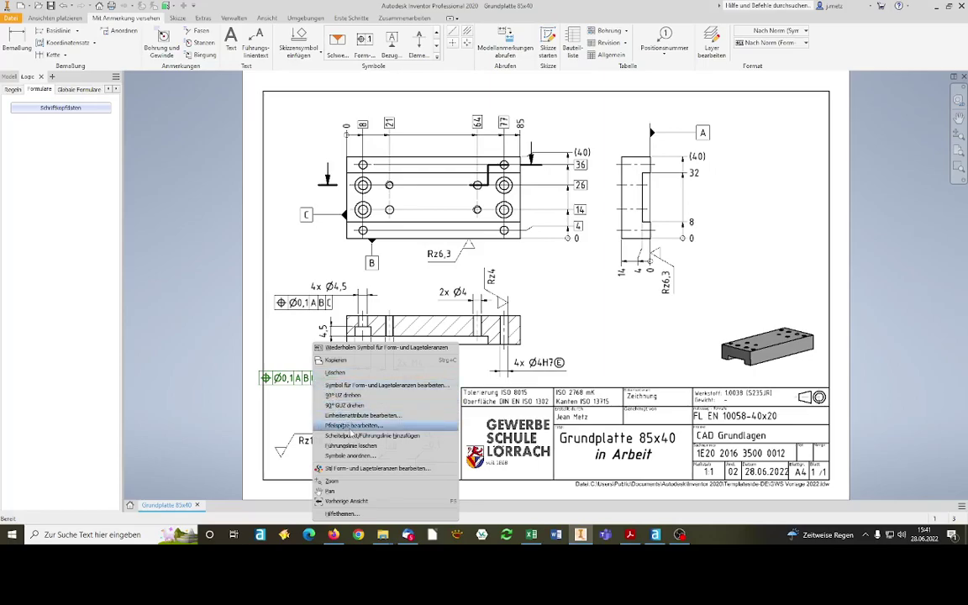
key("Escape")
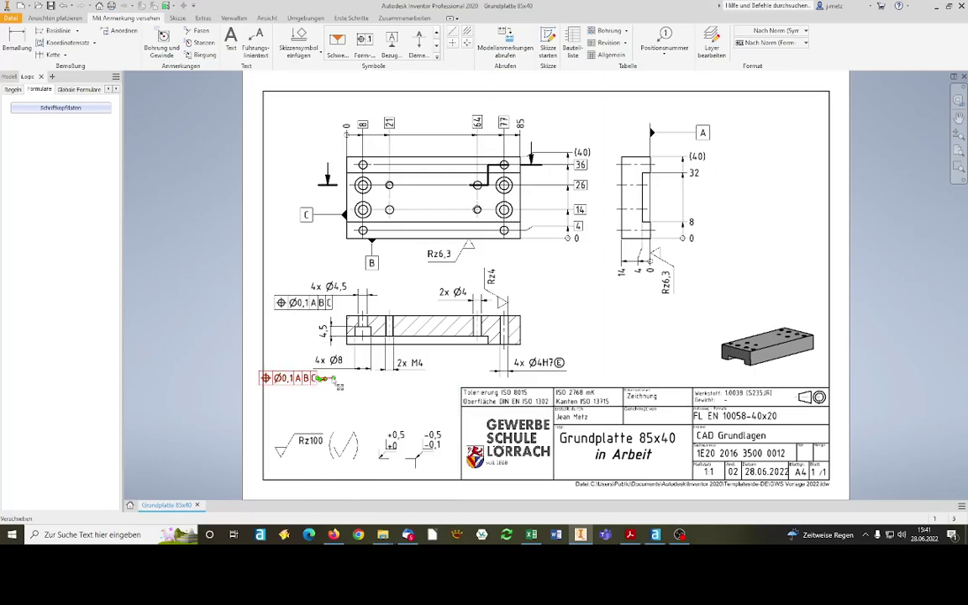
- Delete the misplaced tolerance frame beside 4x Ø8
left_click(361, 368)
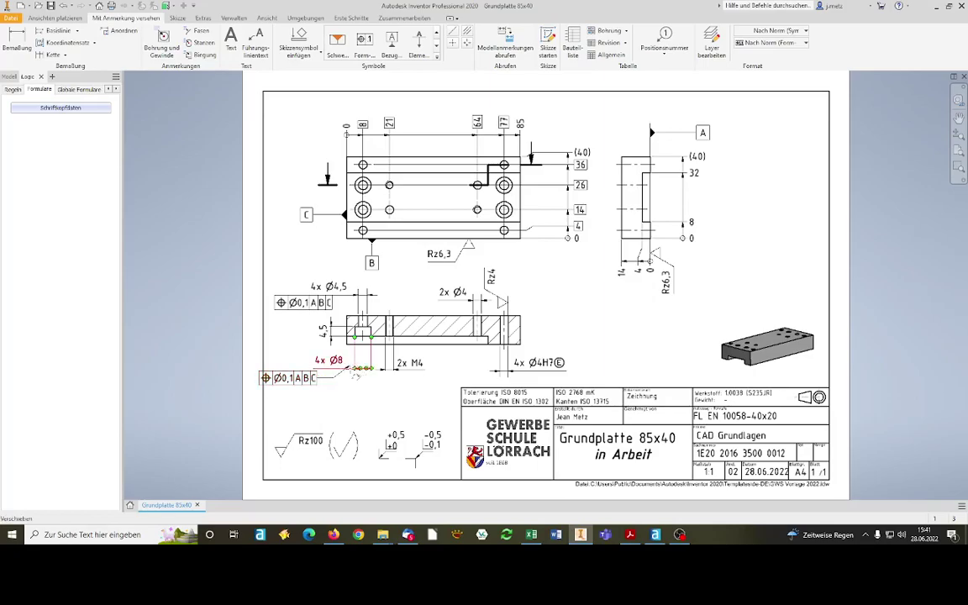
key("Escape")
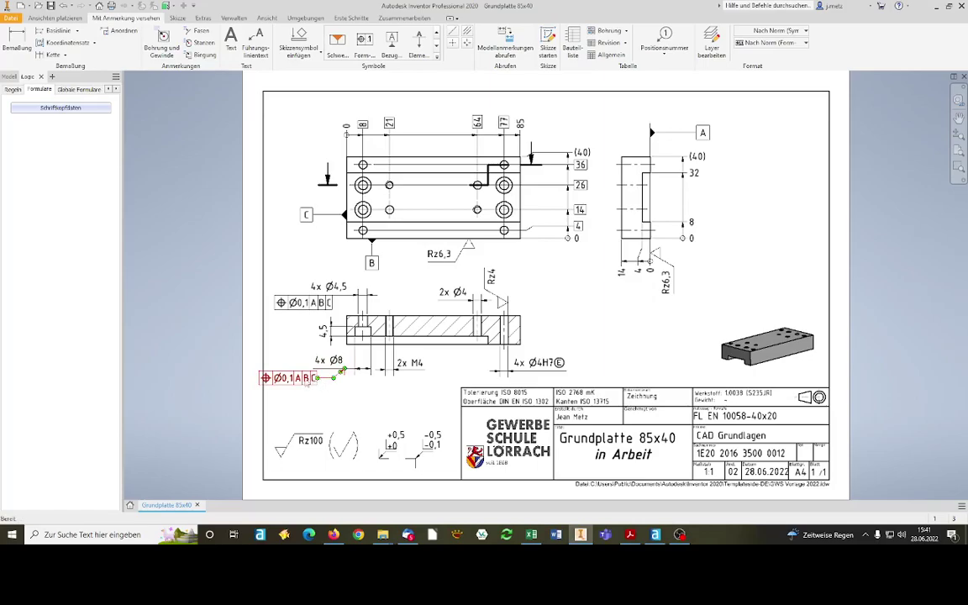
left_click(303, 380)
left_click_drag(323, 387, 336, 389)
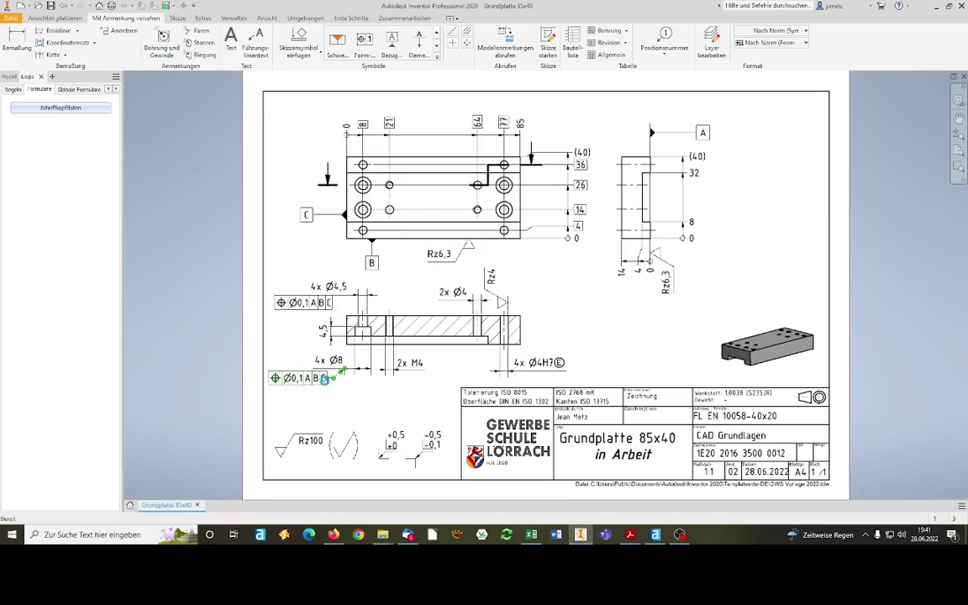
key("Delete")
left_click(364, 39)
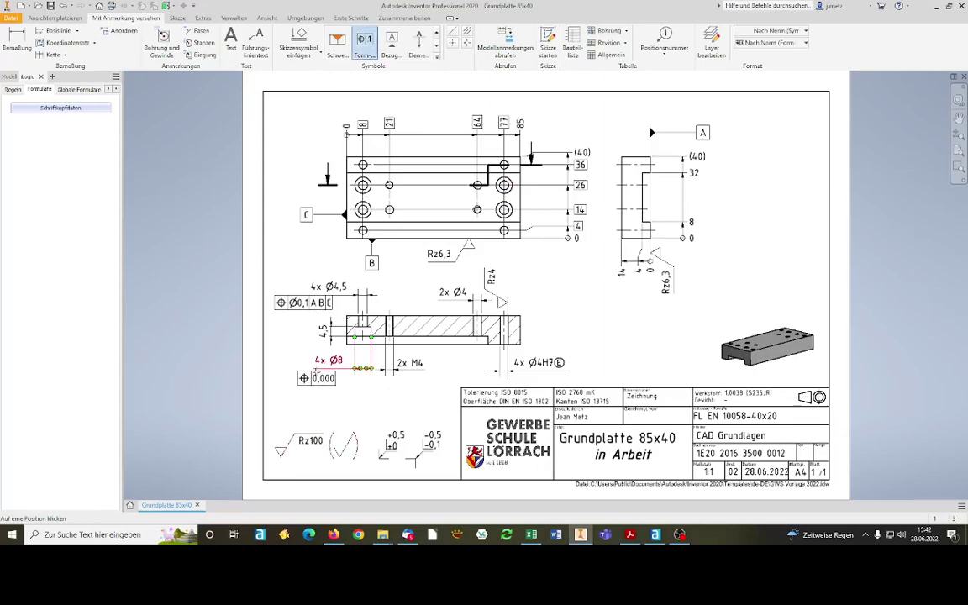
- Attach the frame under 4x Ø8 and accept its Ø0,1 A B C position values
left_click(318, 373)
right_click(315, 374)
left_click(311, 296)
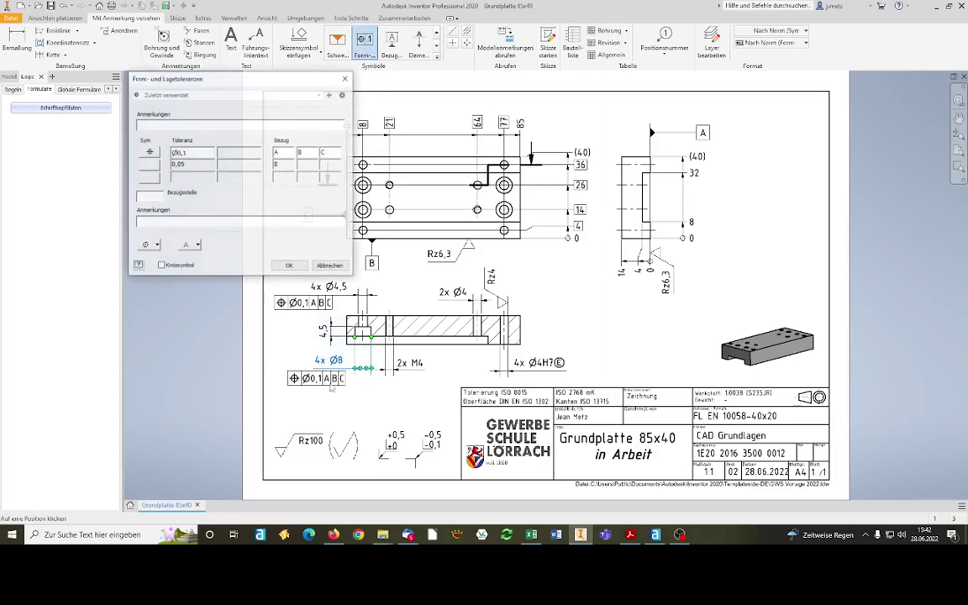
left_click(288, 265)
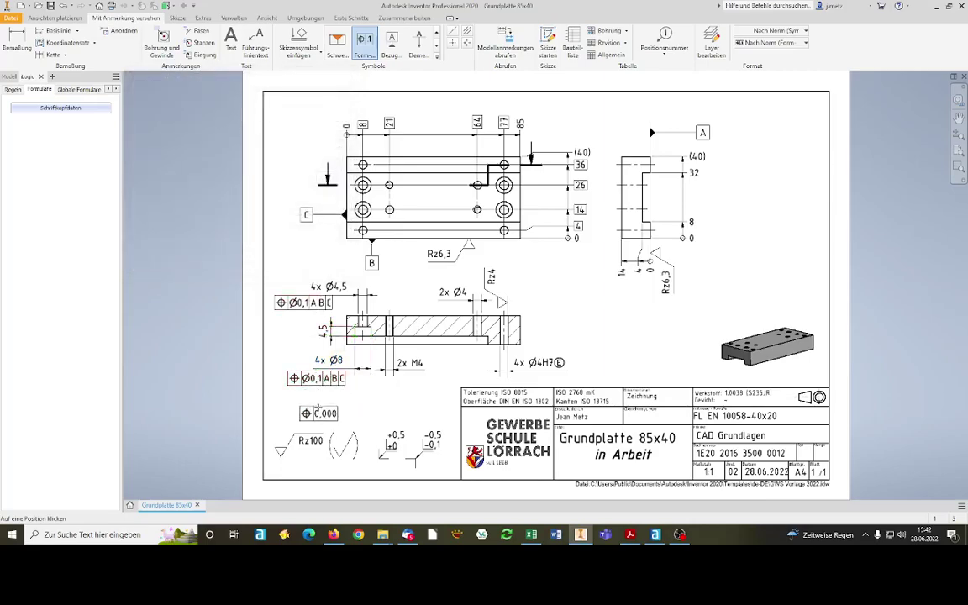
key("Escape")
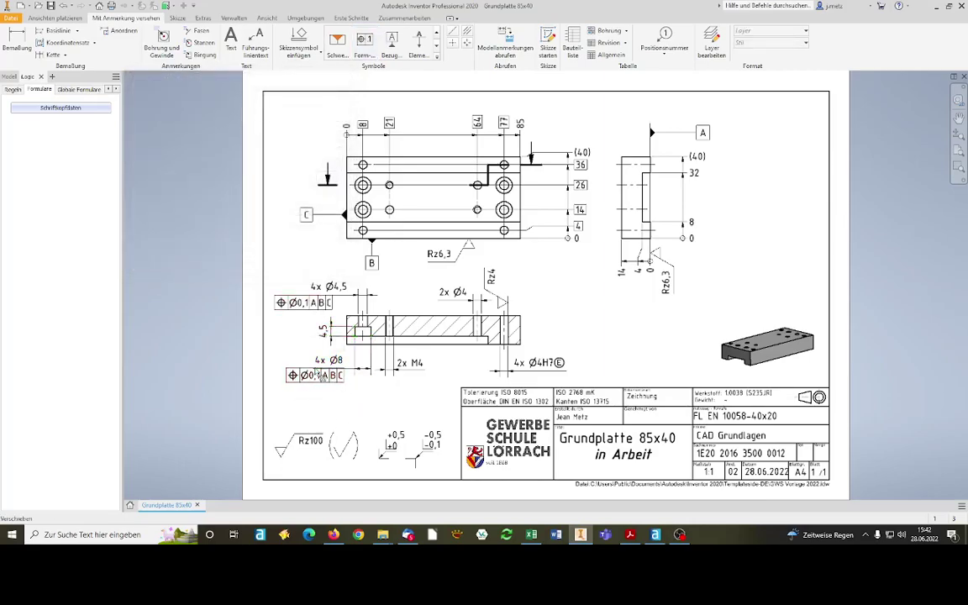
left_click(318, 376)
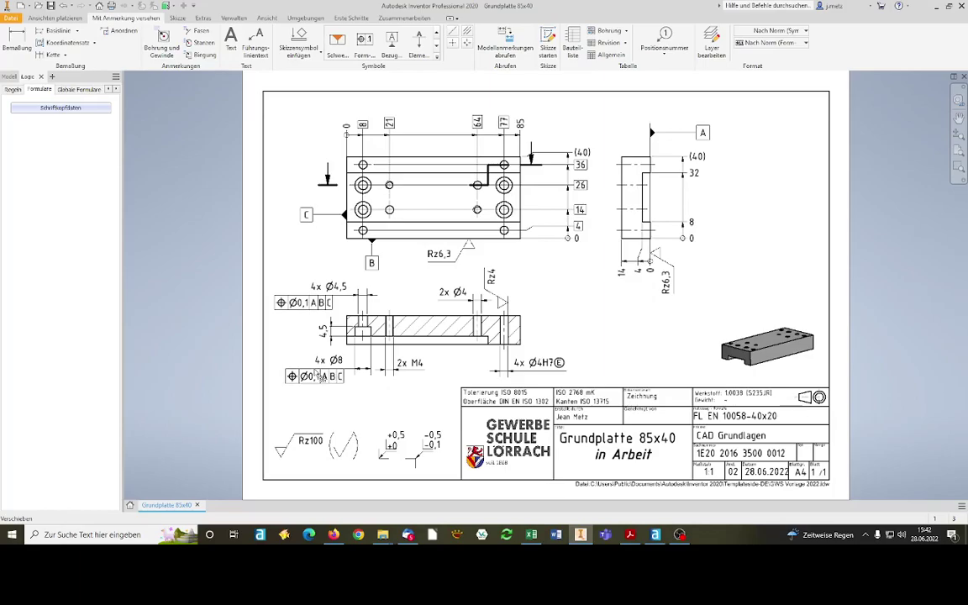
left_click(377, 409)
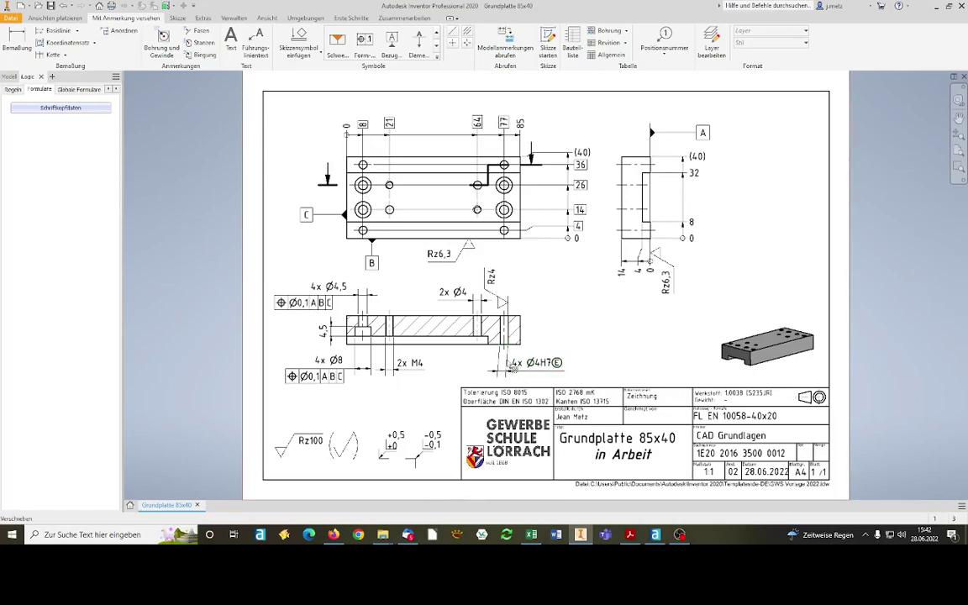
- Drag the 4x Ø4H7Ⓔ note slightly, then start a new feature control frame
left_click(514, 369)
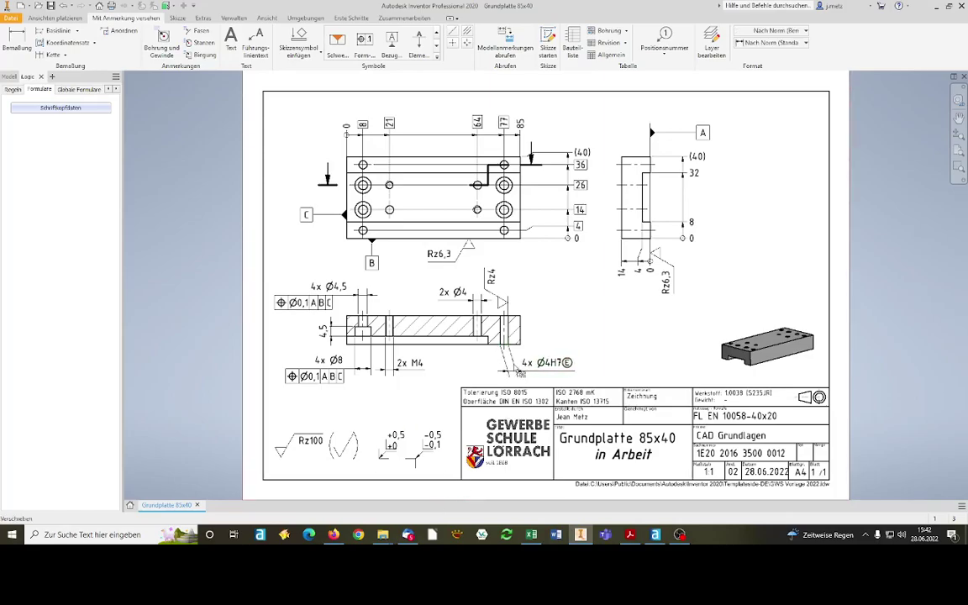
left_click_drag(514, 371, 555, 372)
left_click(515, 379)
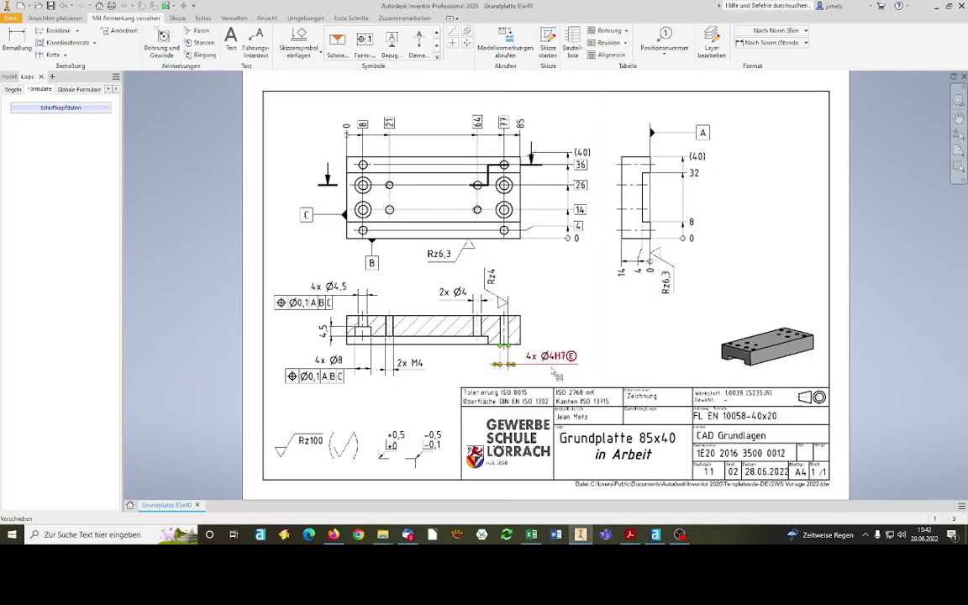
left_click(364, 40)
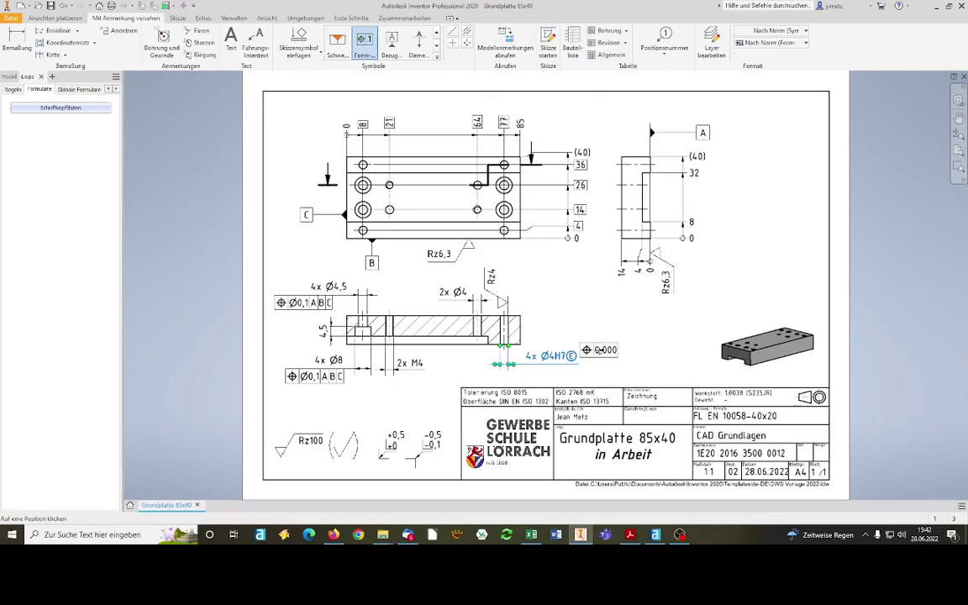
- Place the new feature control frame beside the 4x Ø4H7Ⓔ note
left_click(574, 356)
right_click(557, 389)
left_click(584, 396)
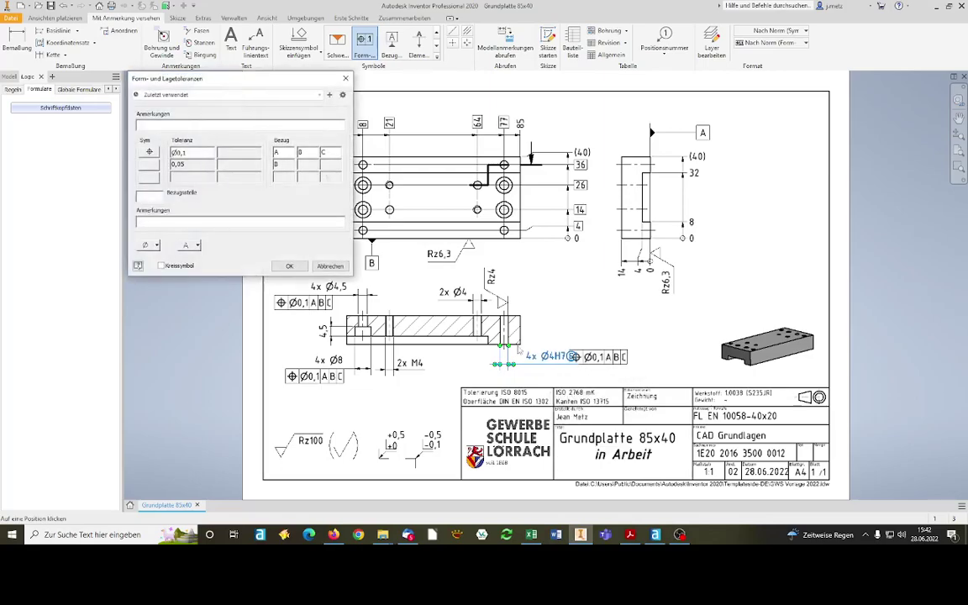
- Make row two a perpendicularity tolerance to datum A, confirm, and nudge the frame right
left_click(148, 163)
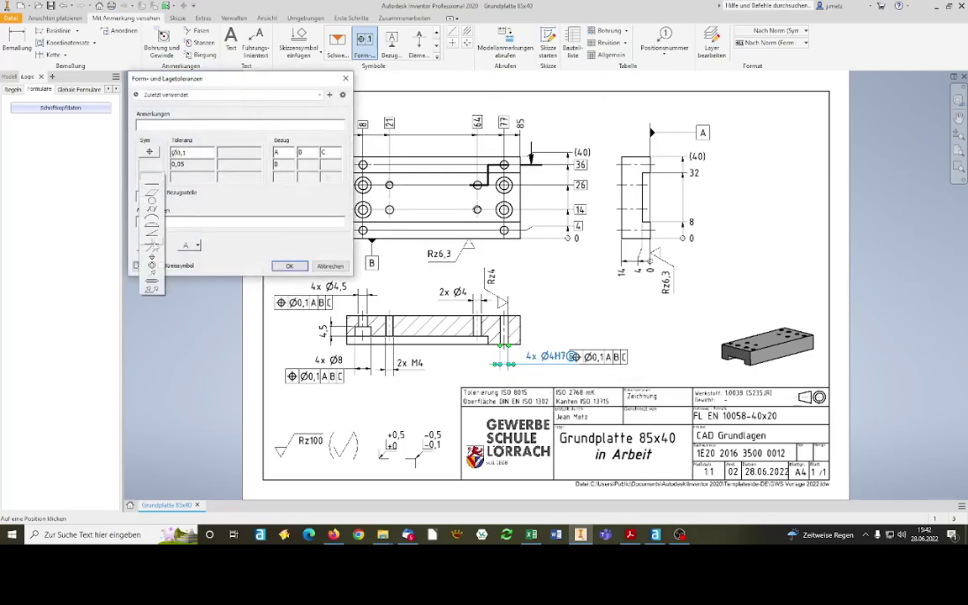
left_click(151, 240)
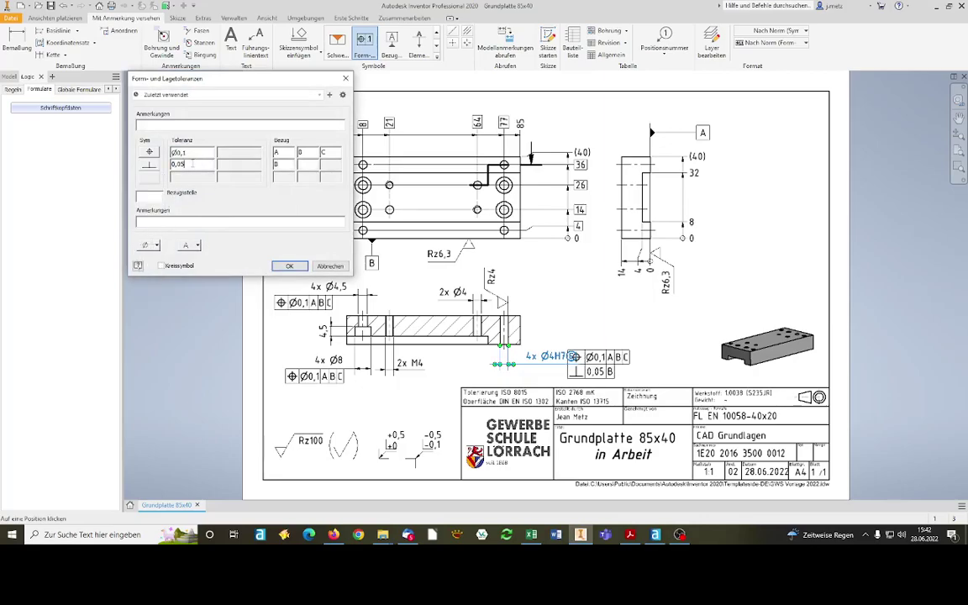
double_click(192, 164)
left_click(263, 160)
type("A")
left_click(287, 266)
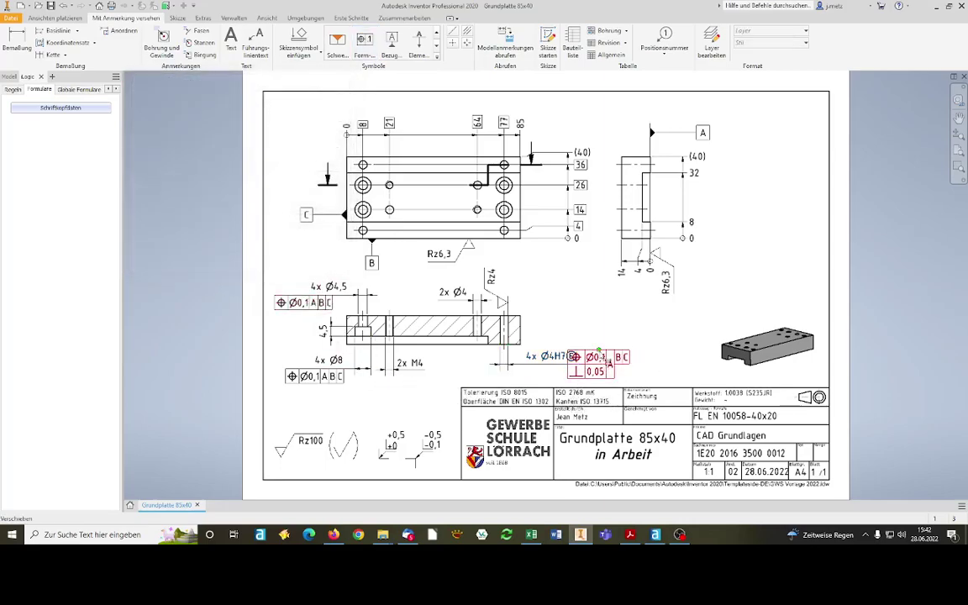
left_click_drag(610, 363, 620, 361)
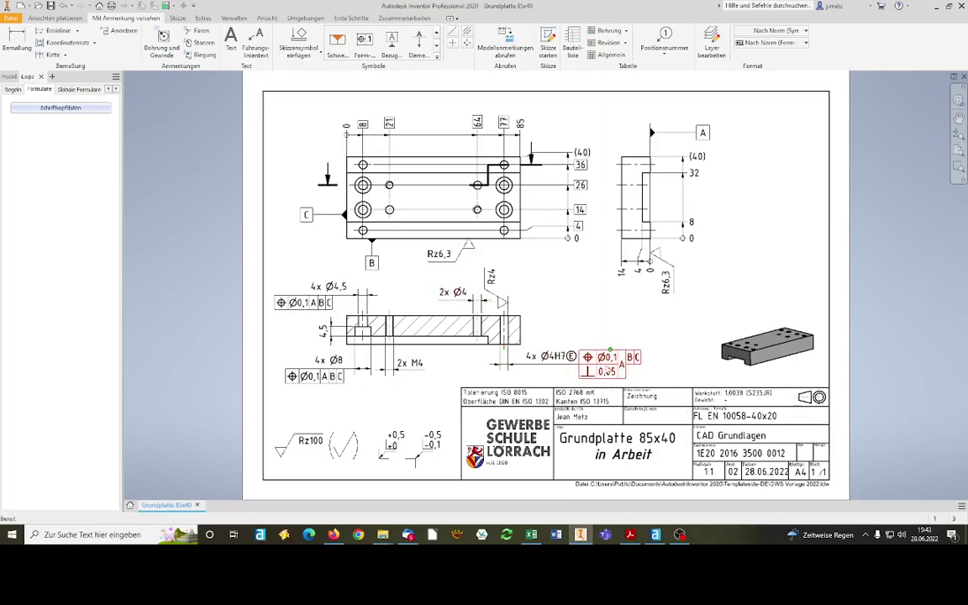
- Reopen the 4x Ø4H7 tolerance frame and delete the stray character in the first datum field
double_click(622, 377)
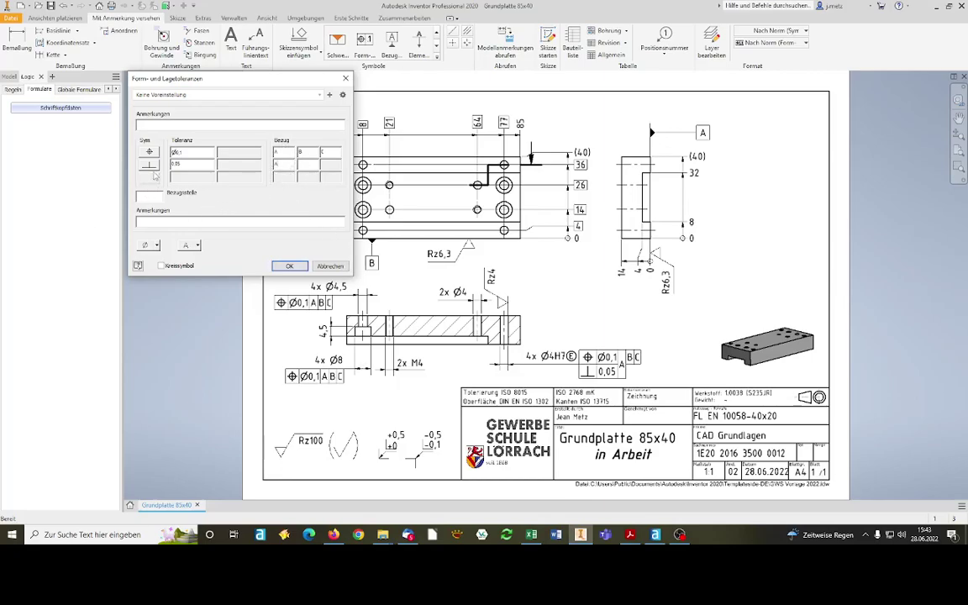
left_click(289, 267)
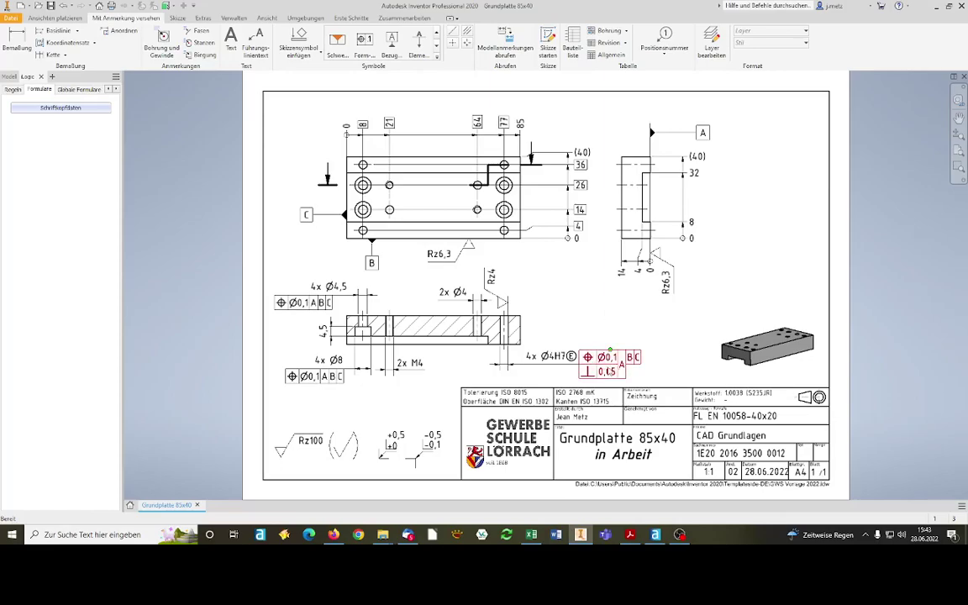
double_click(607, 358)
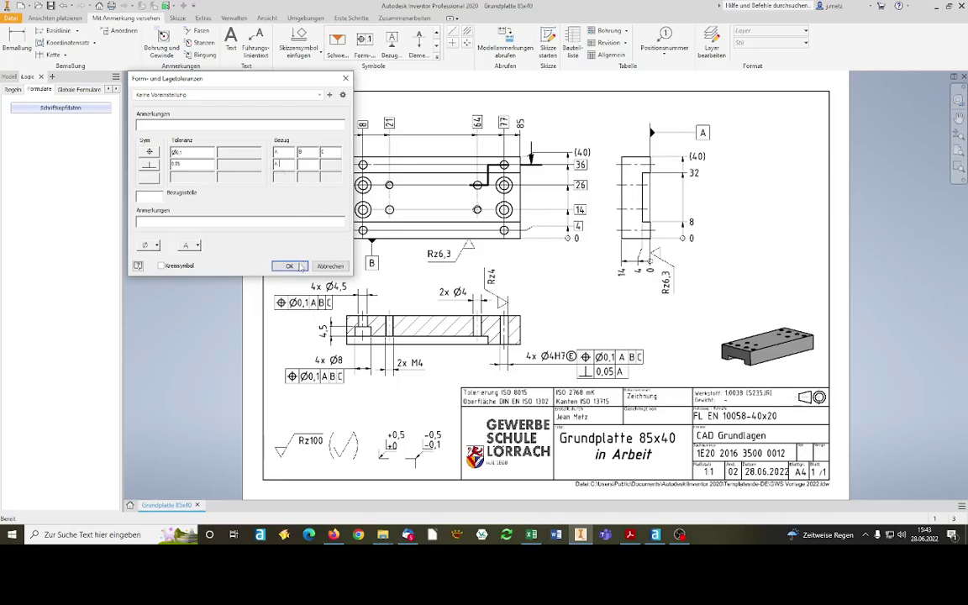
left_click(278, 152)
key("BackSpace")
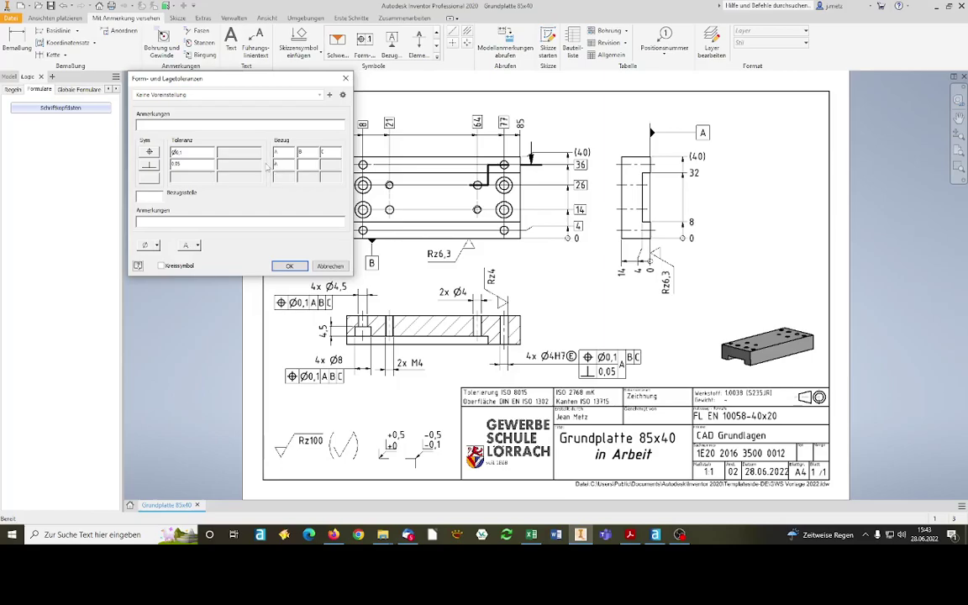
left_click(288, 265)
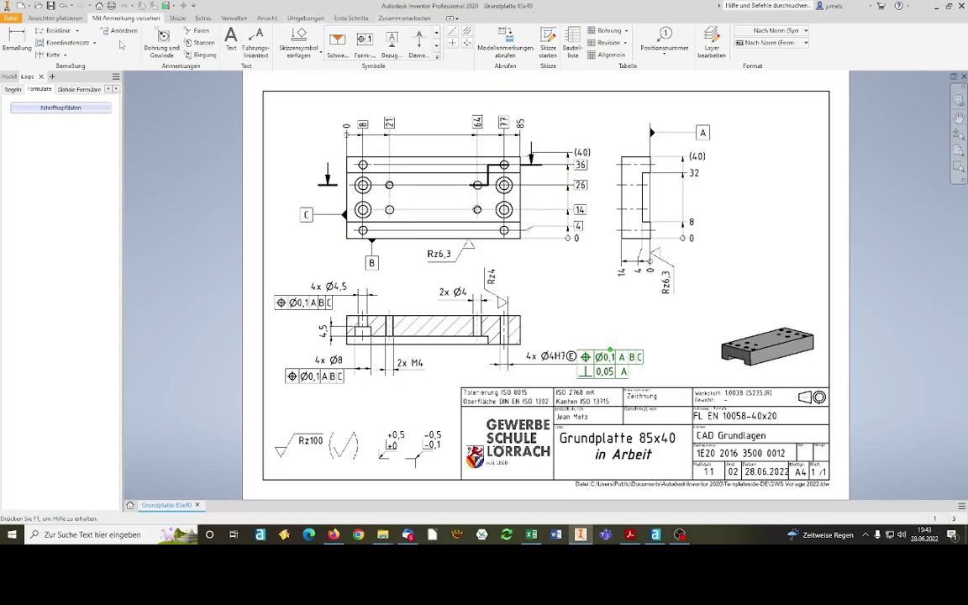
- Place a frame on the side view's left edge with parallelism 0,1 to A-A
left_click(364, 40)
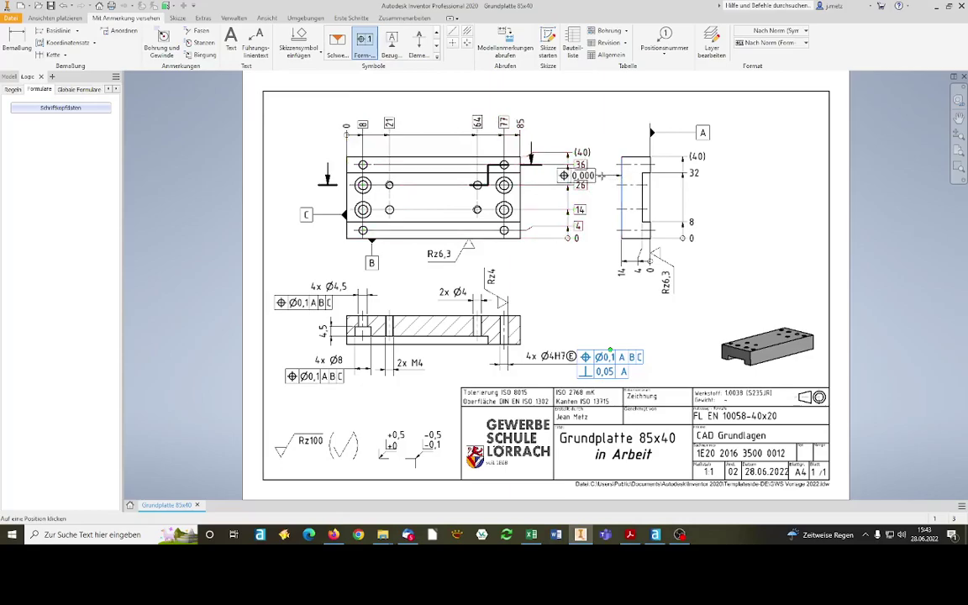
right_click(602, 194)
left_click(602, 216)
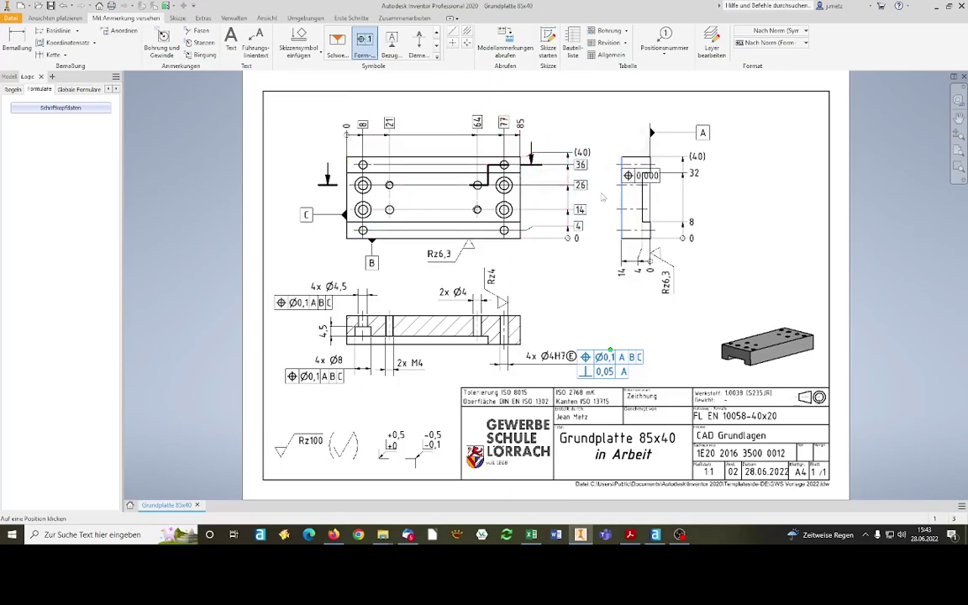
left_click(149, 153)
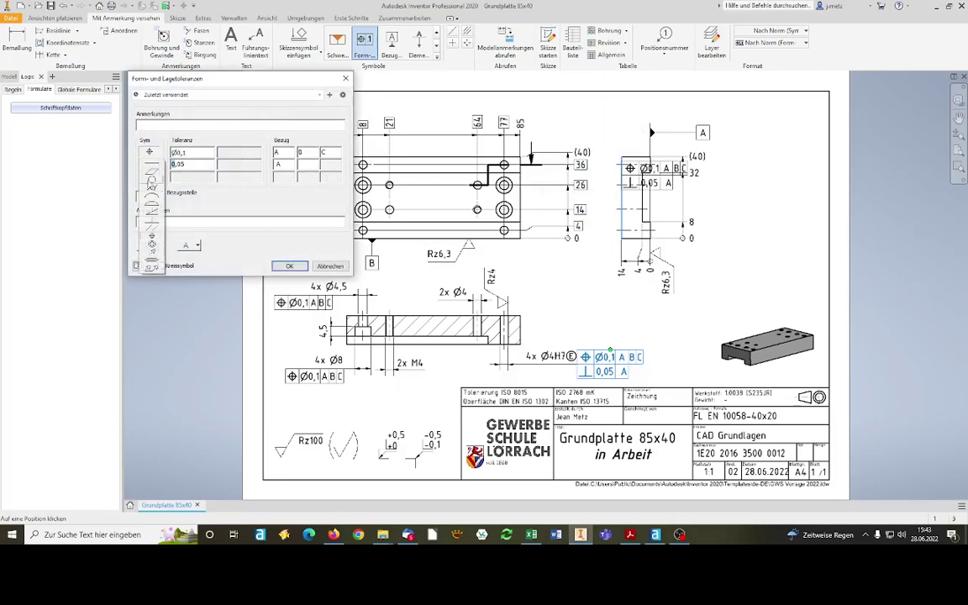
left_click(152, 233)
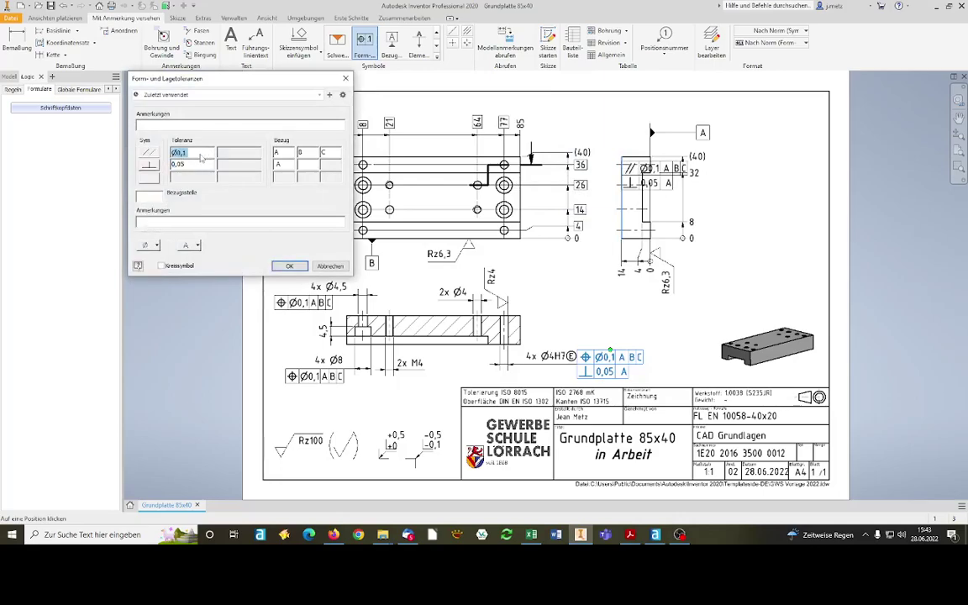
type("0,1")
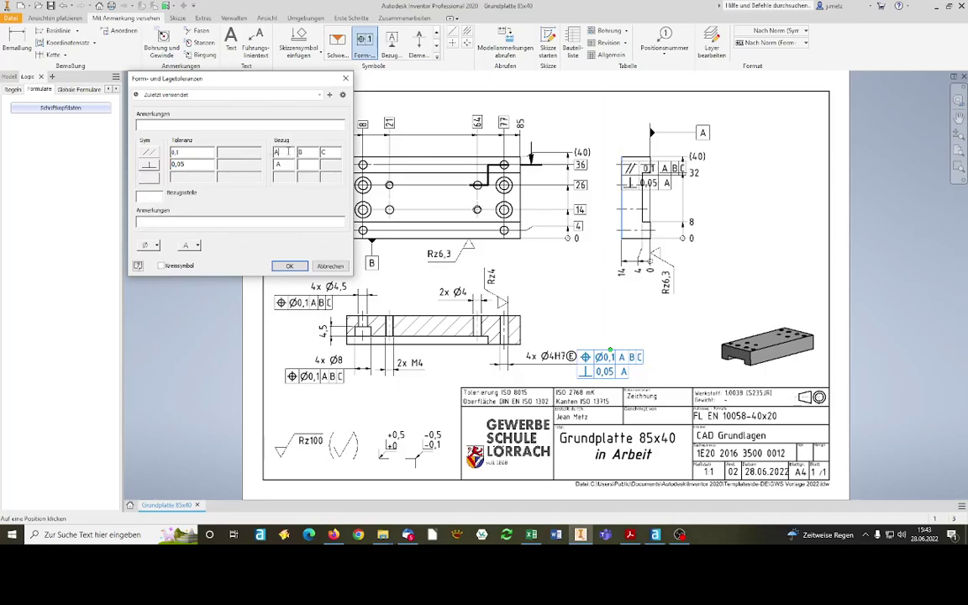
type("-A")
left_click(310, 152)
key("BackSpace")
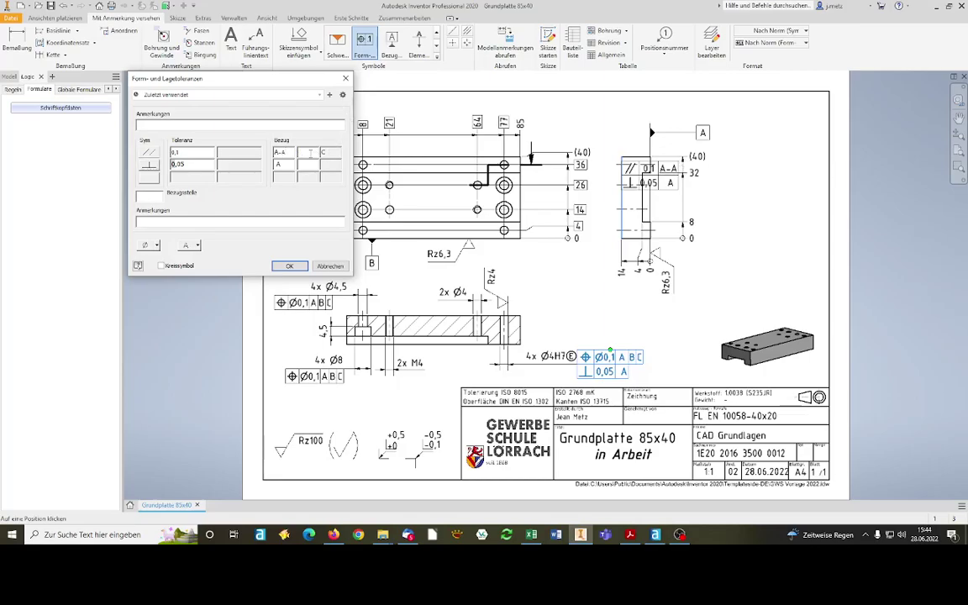
- Clear the second row's symbol to drop it, then confirm and end the tool
left_click(149, 165)
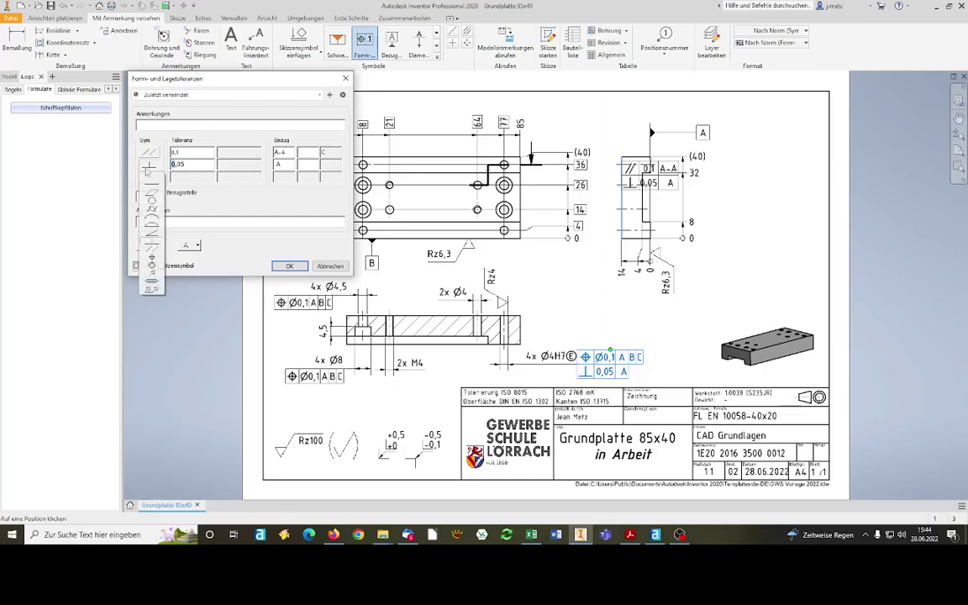
left_click(154, 185)
left_click(149, 165)
left_click(139, 261)
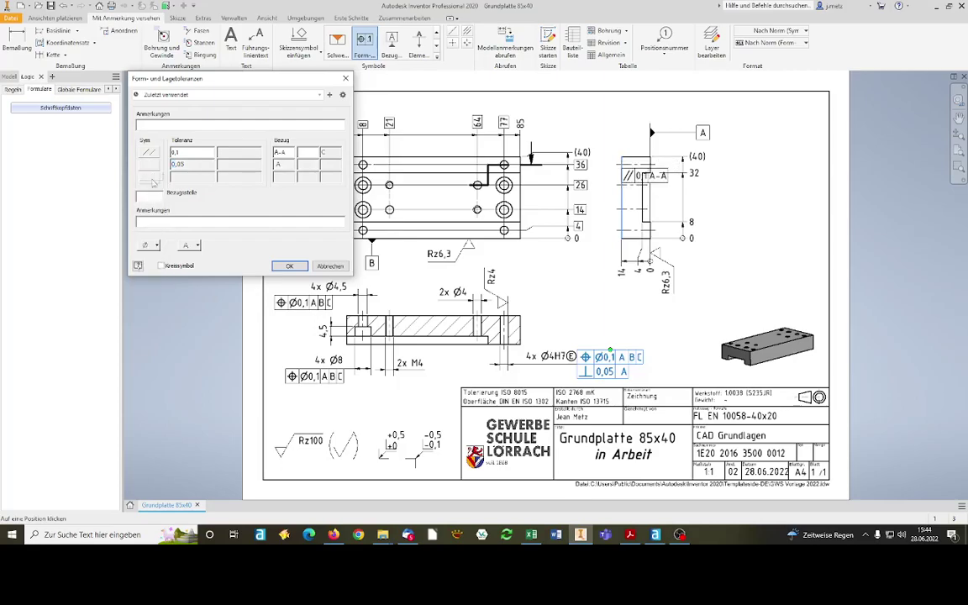
left_click(289, 268)
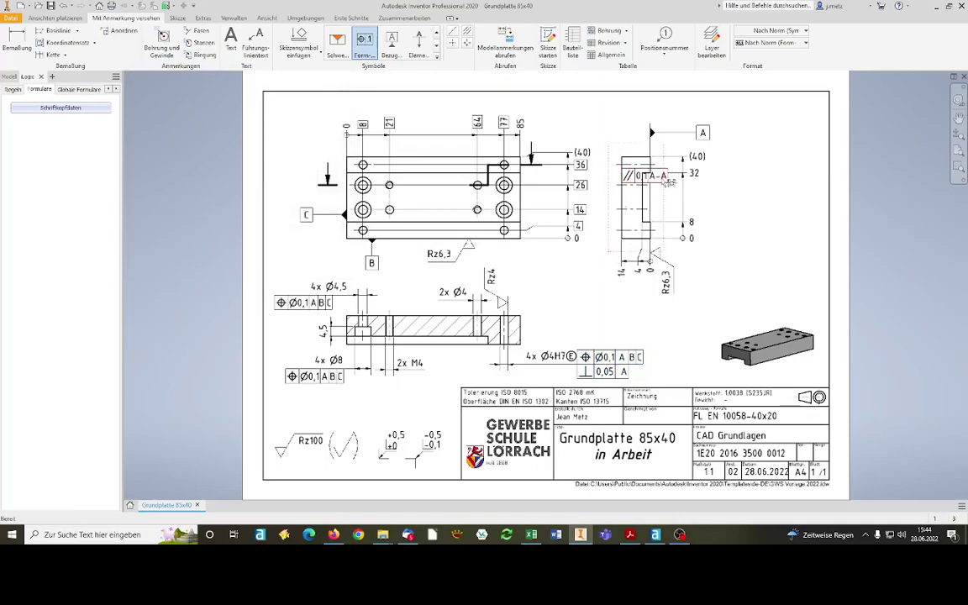
key("Escape")
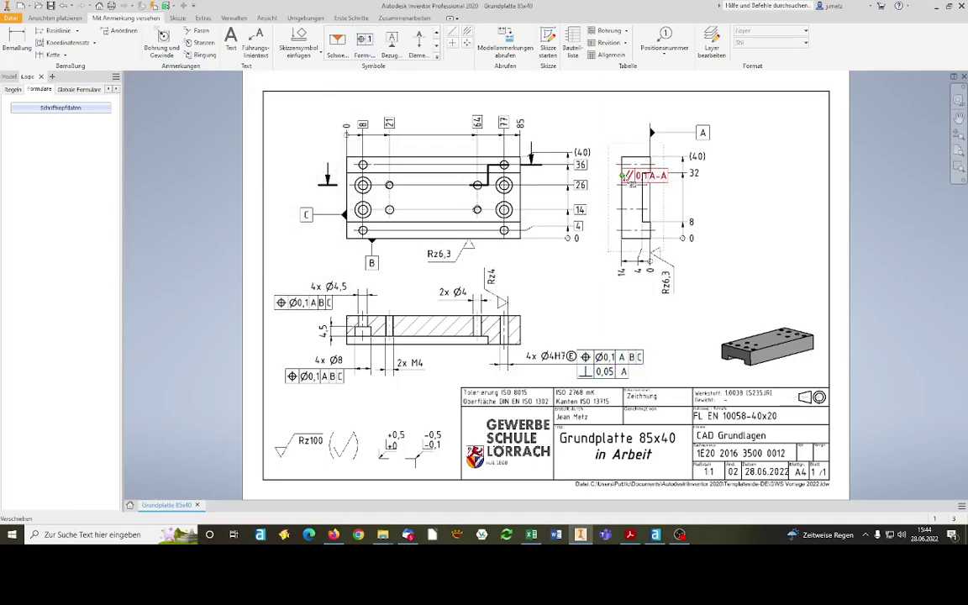
- Undo a trial move of the parallelism frame, then drag the side view beside it
left_click_drag(629, 177, 559, 176)
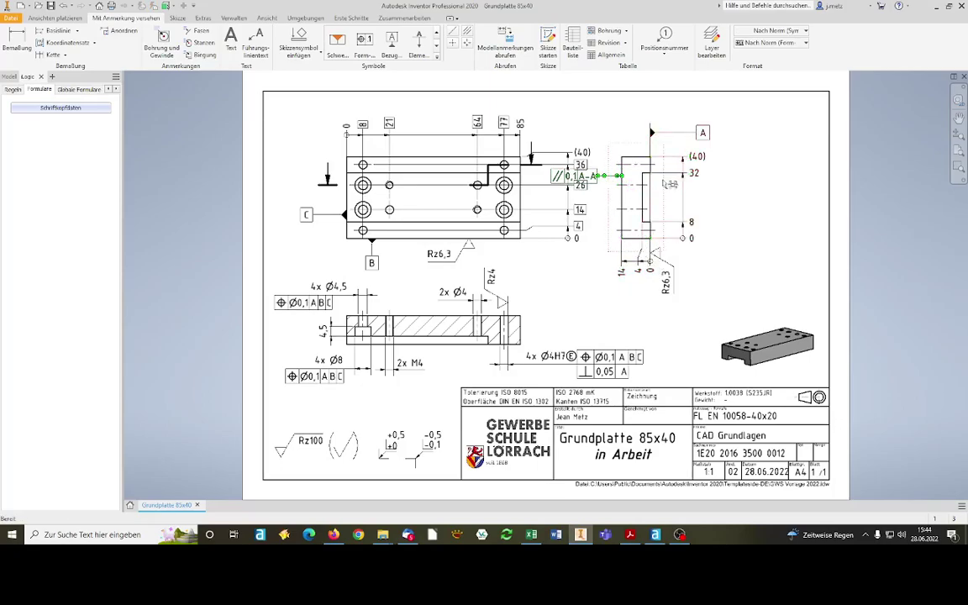
left_click(728, 184)
key("ctrl+z")
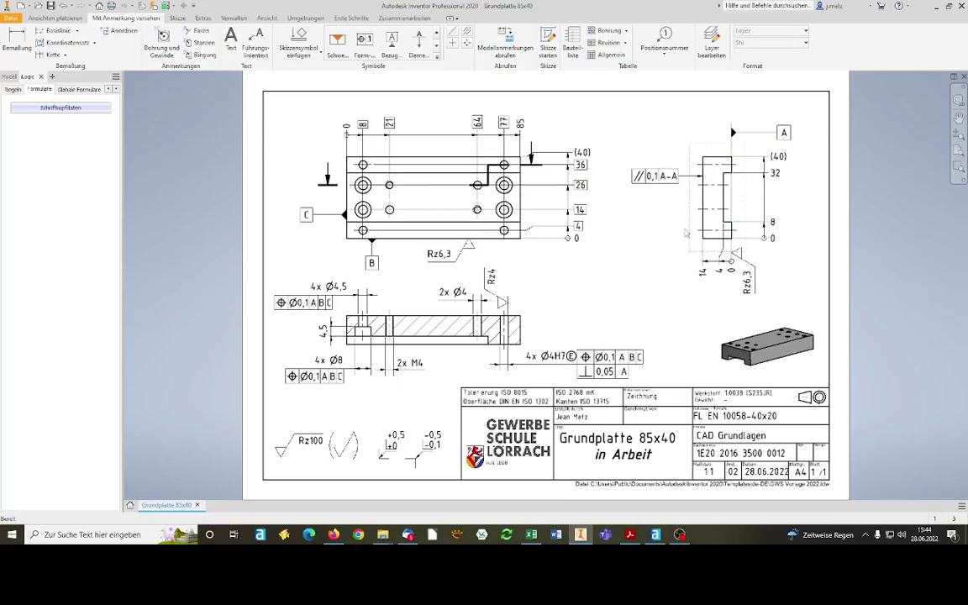
left_click_drag(626, 211, 600, 210)
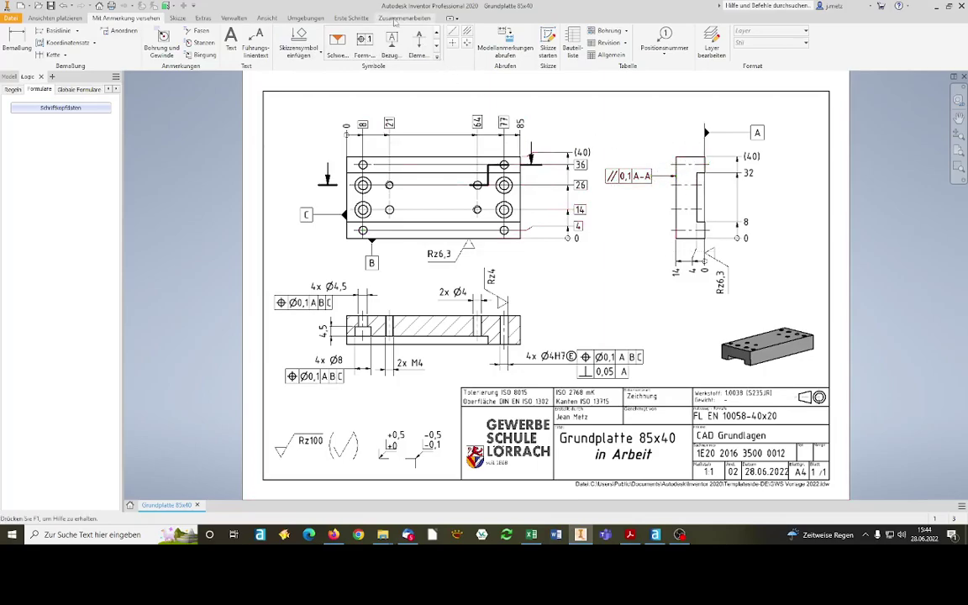
- Attach an Rz6,3 surface texture symbol to the side view's left edge, then check the 2x Ø4 dimension
left_click(436, 56)
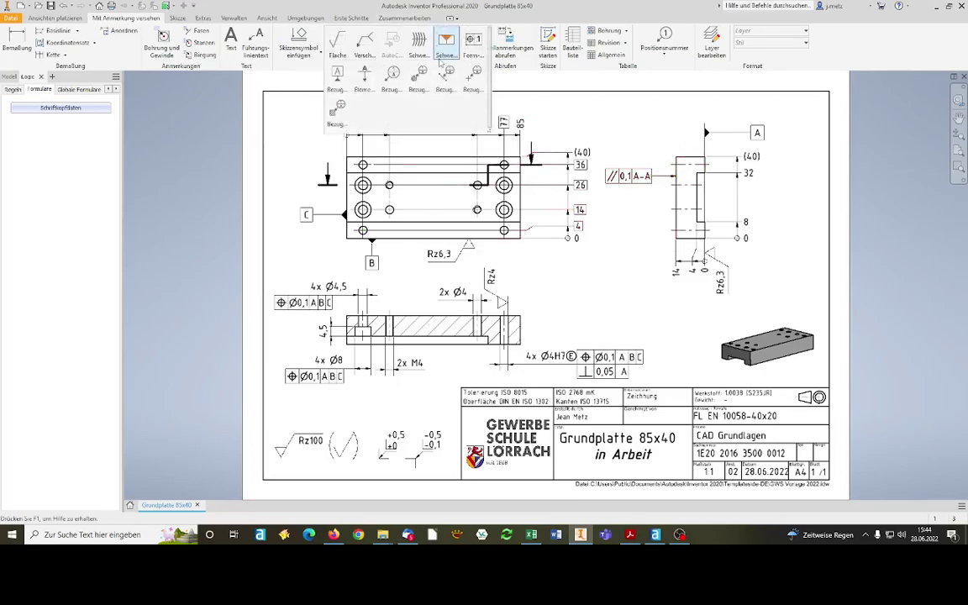
left_click(338, 39)
left_click(687, 208)
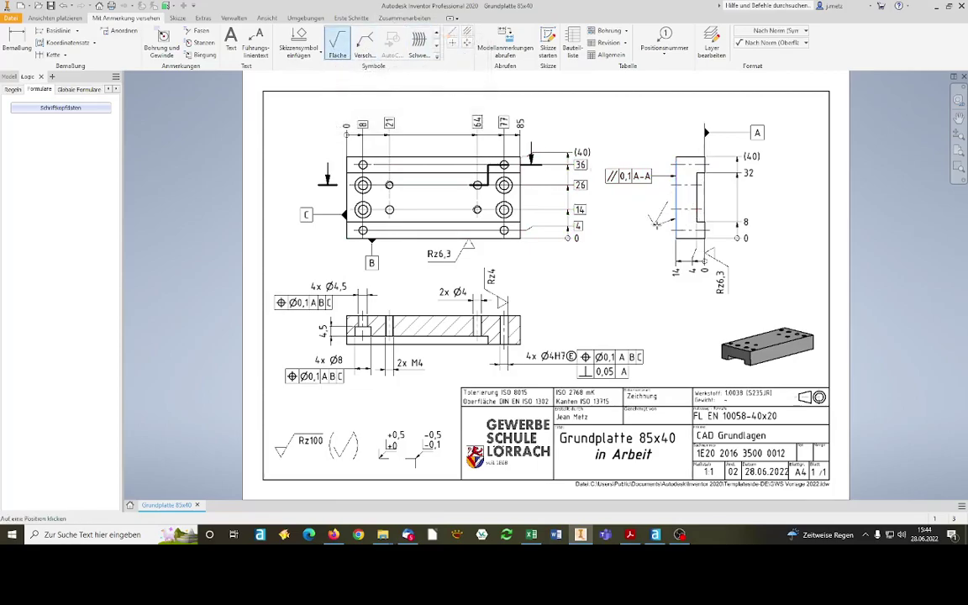
right_click(652, 227)
left_click(691, 227)
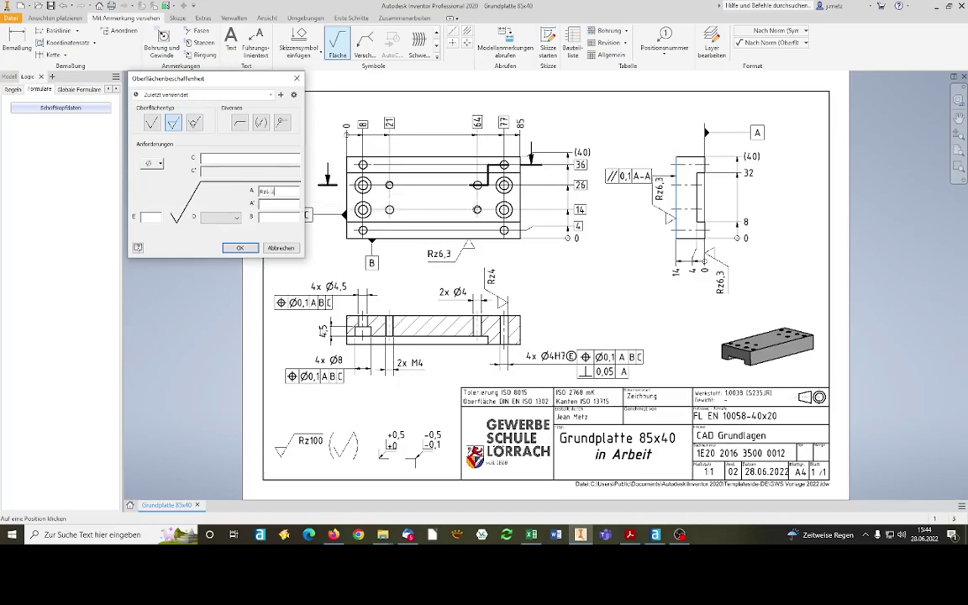
left_click(239, 248)
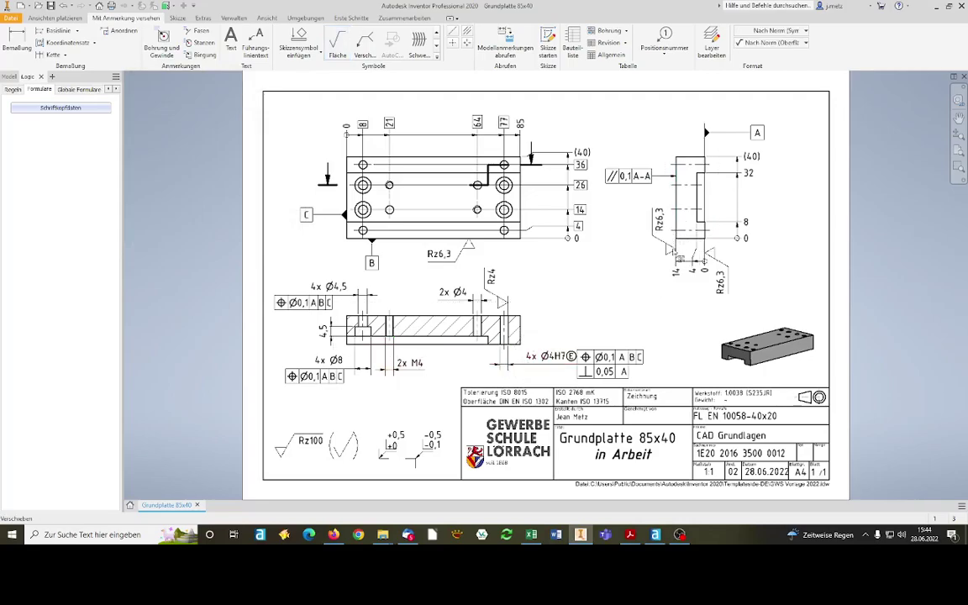
key("Escape")
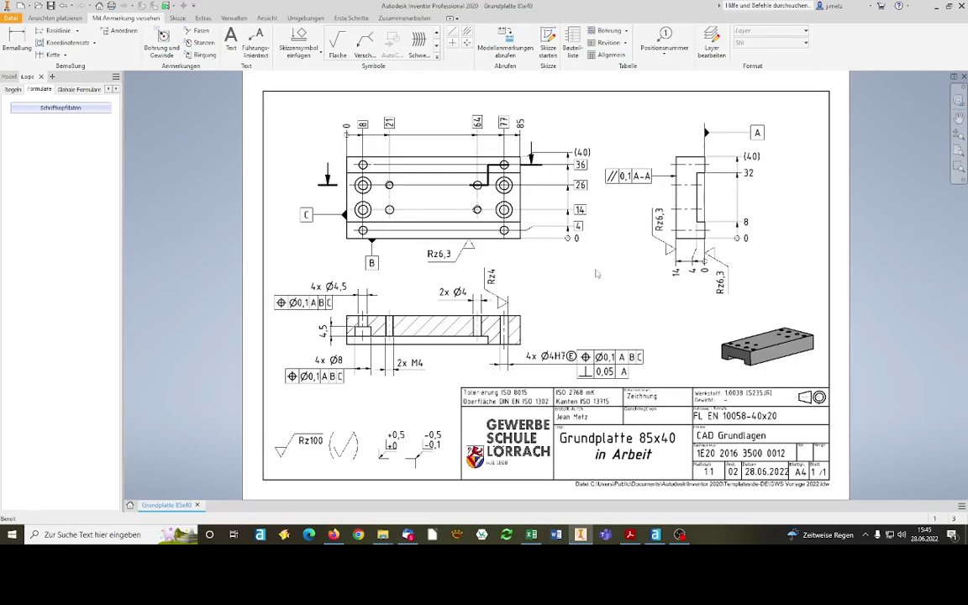
left_click(443, 286)
key("Escape")
- Place a new feature control frame beside the 2x Ø4 hole callout
left_click(437, 57)
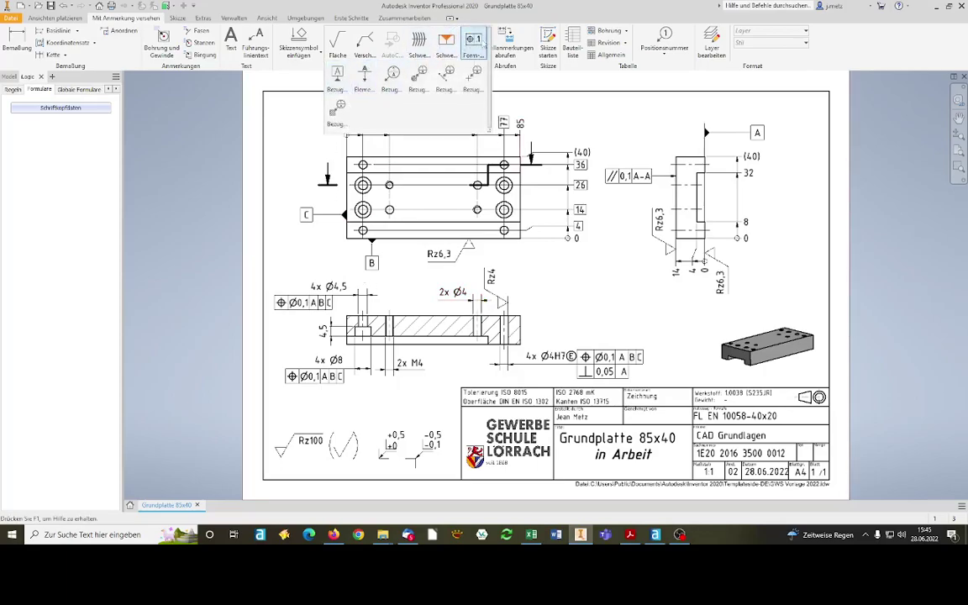
left_click(476, 42)
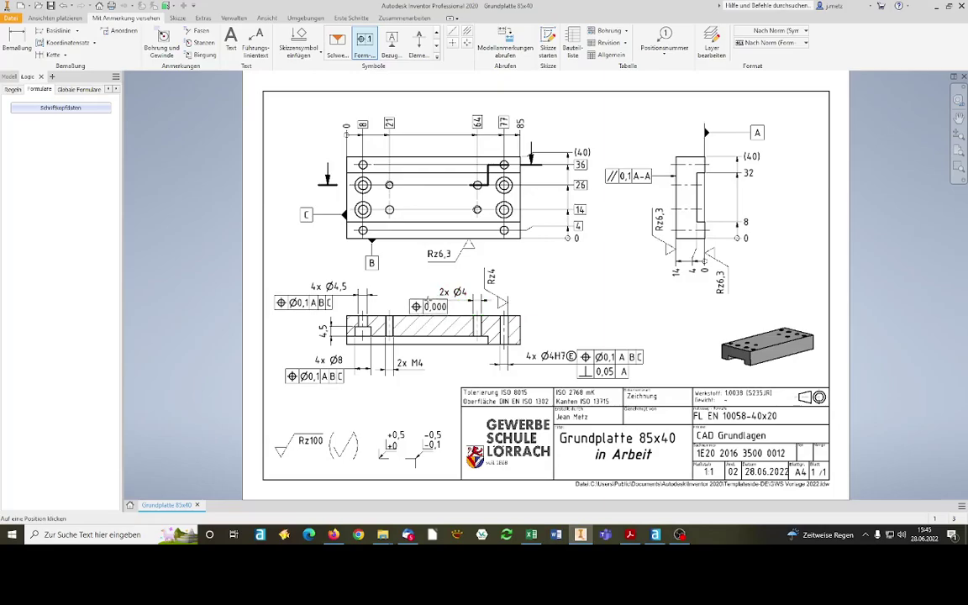
right_click(389, 274)
left_click(475, 300)
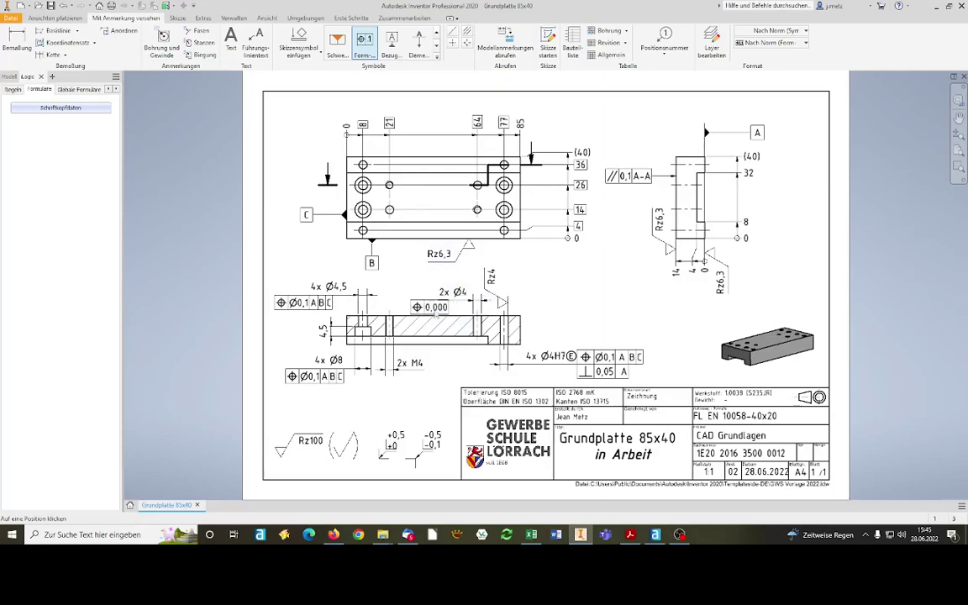
- Set the first row to position tolerance Ø0,1 with datums A and B
left_click(156, 153)
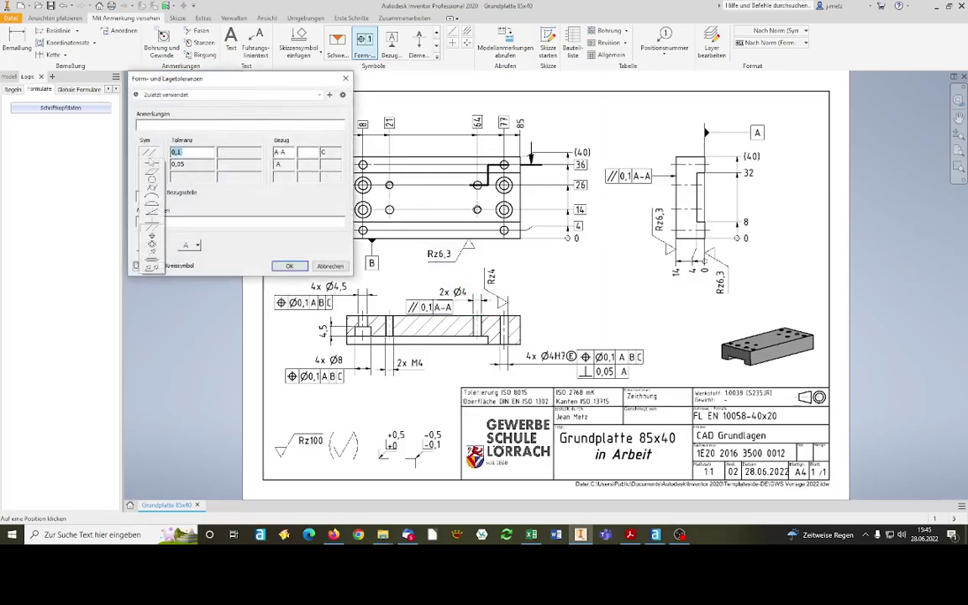
left_click(147, 235)
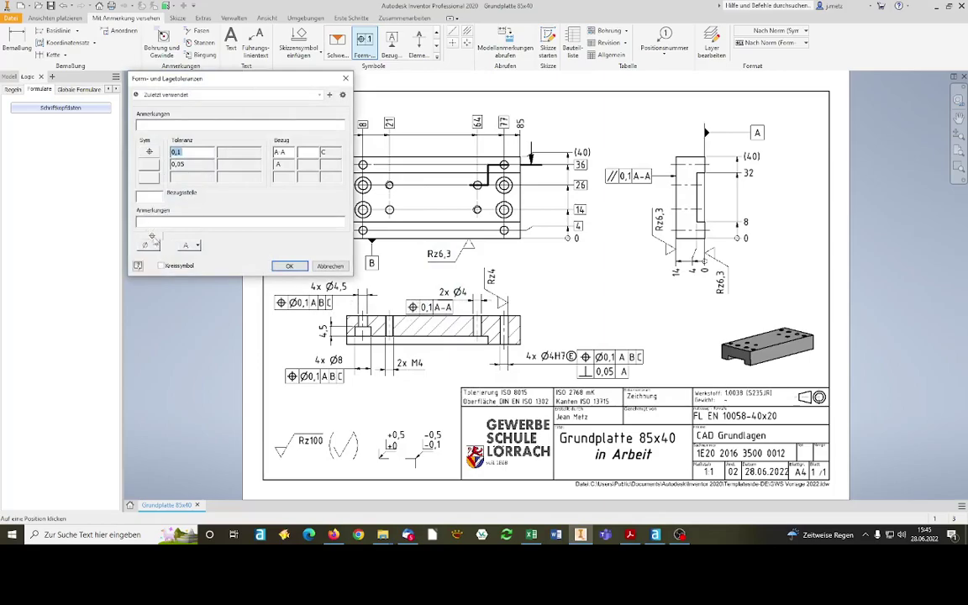
left_click(199, 153)
left_click(145, 245)
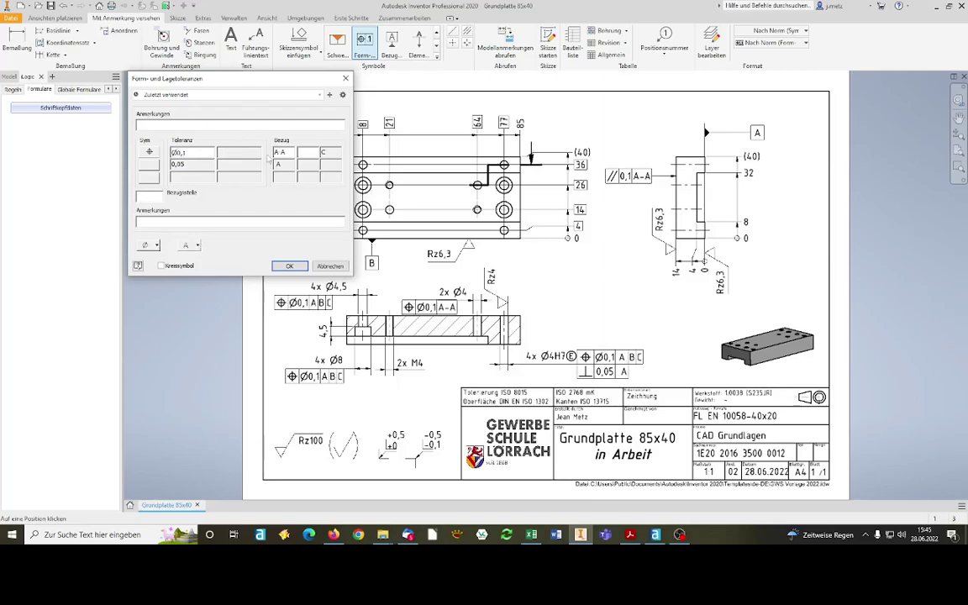
type("A")
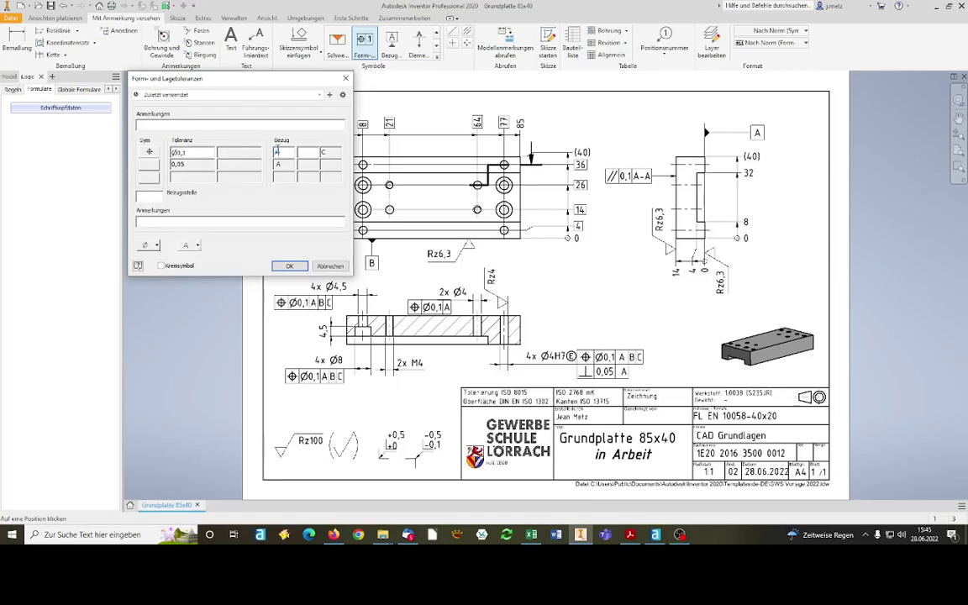
left_click(313, 152)
type("B")
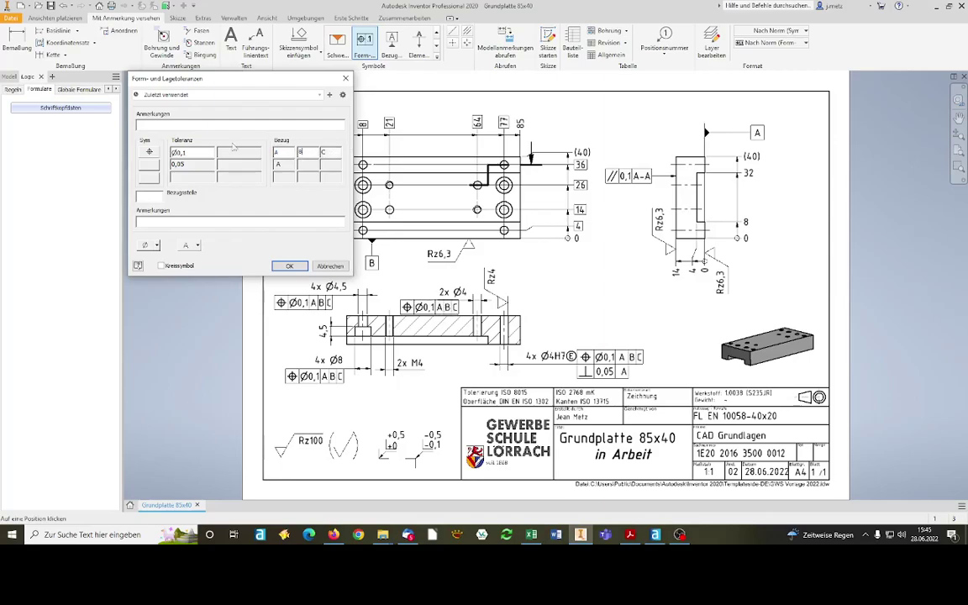
- Make the second row perpendicularity 0,05 to A, confirm, and exit the tool
left_click(149, 165)
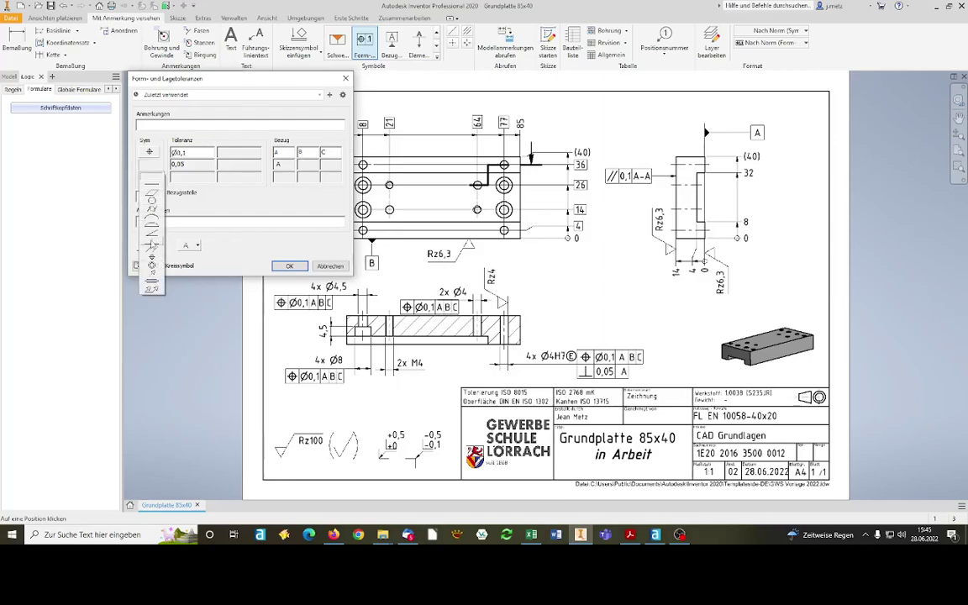
left_click(152, 244)
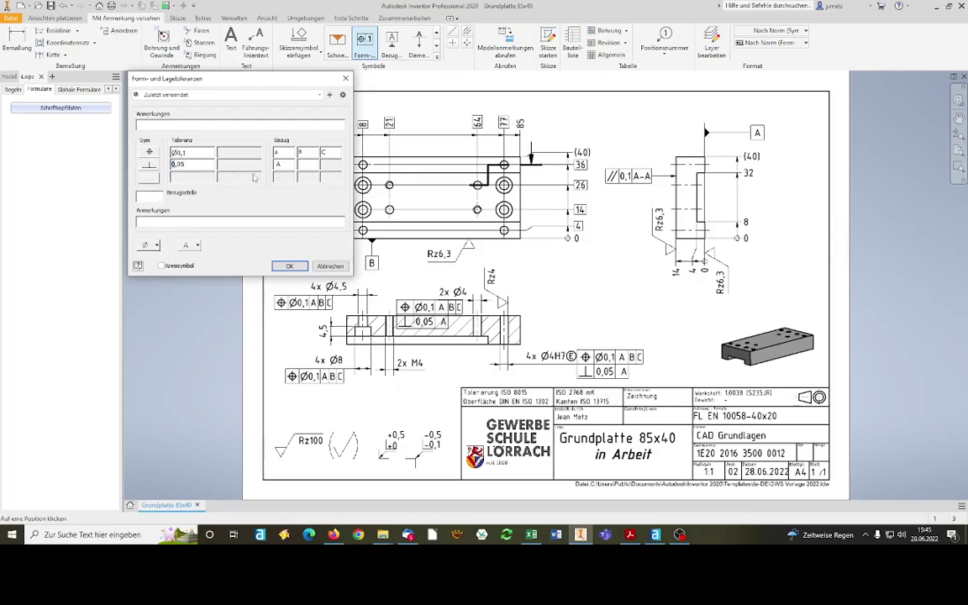
left_click(286, 267)
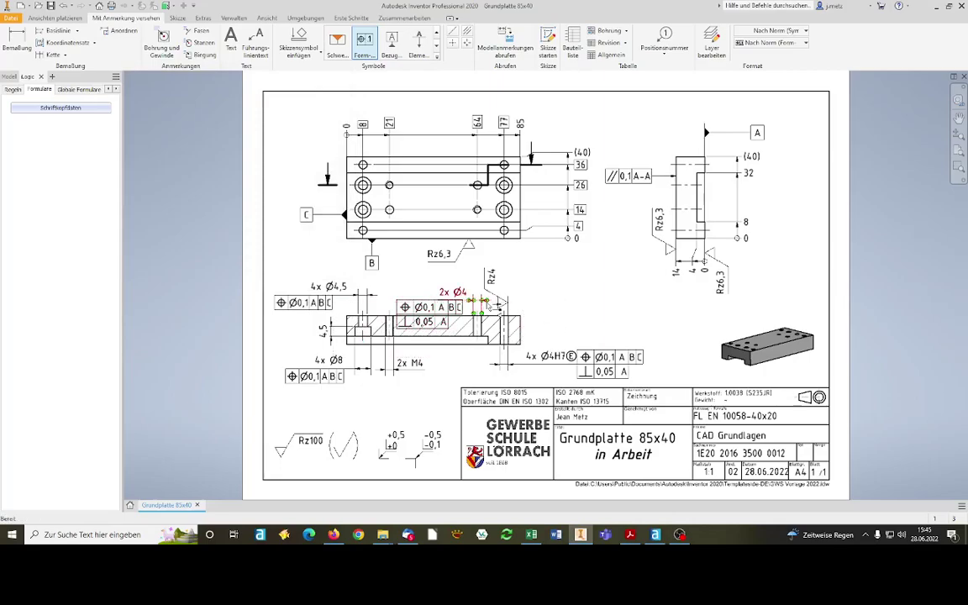
key("Escape")
- Raise the 2x Ø4 note above the section and nudge its Ø0,1 A B C frame
left_click(484, 303)
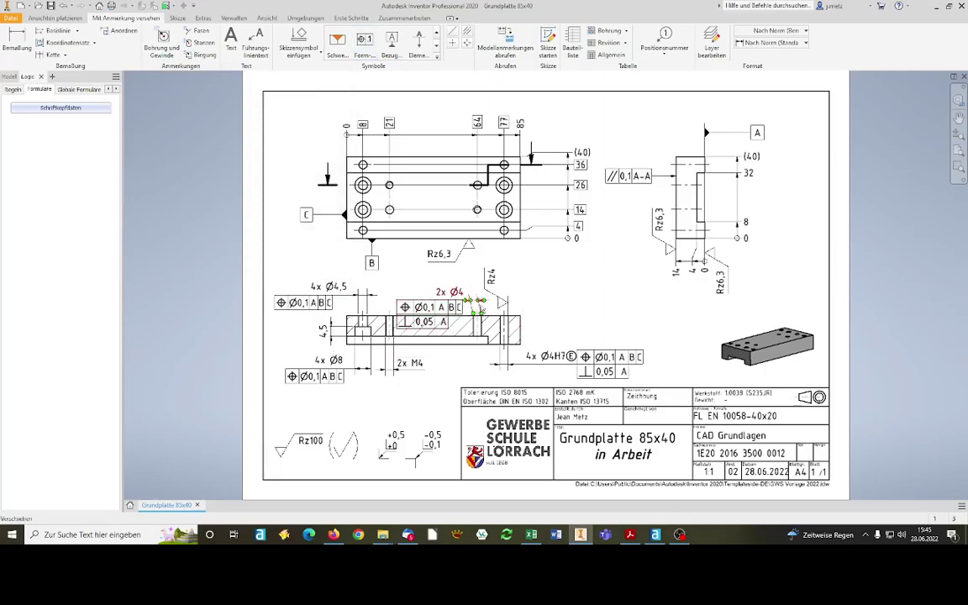
mouse_move(479, 304)
left_mouse_down()
mouse_move(458, 278)
mouse_move(454, 295)
mouse_move(439, 302)
mouse_move(429, 292)
mouse_move(452, 274)
mouse_move(451, 290)
left_mouse_up()
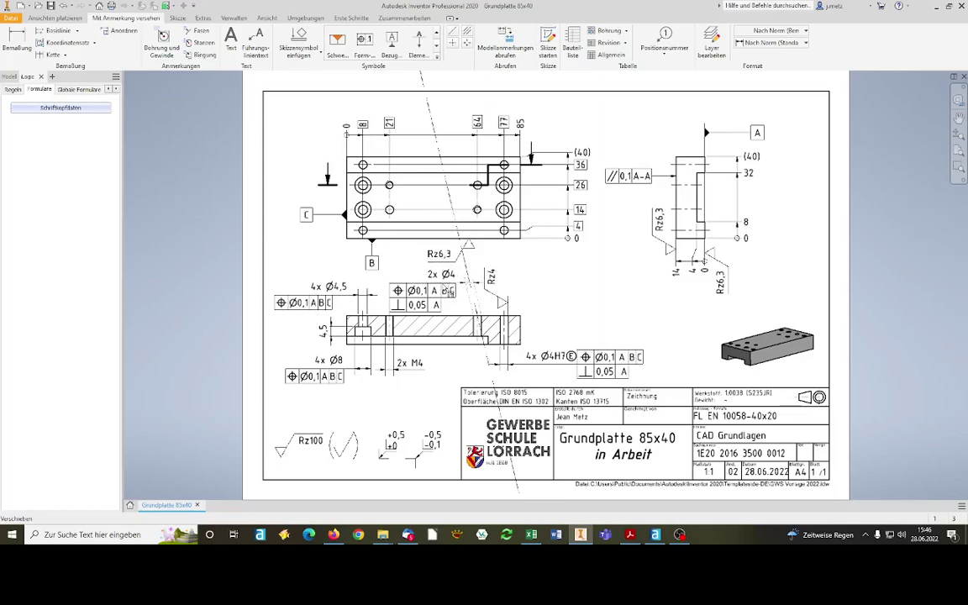
left_click_drag(449, 290, 442, 287)
left_click(443, 290)
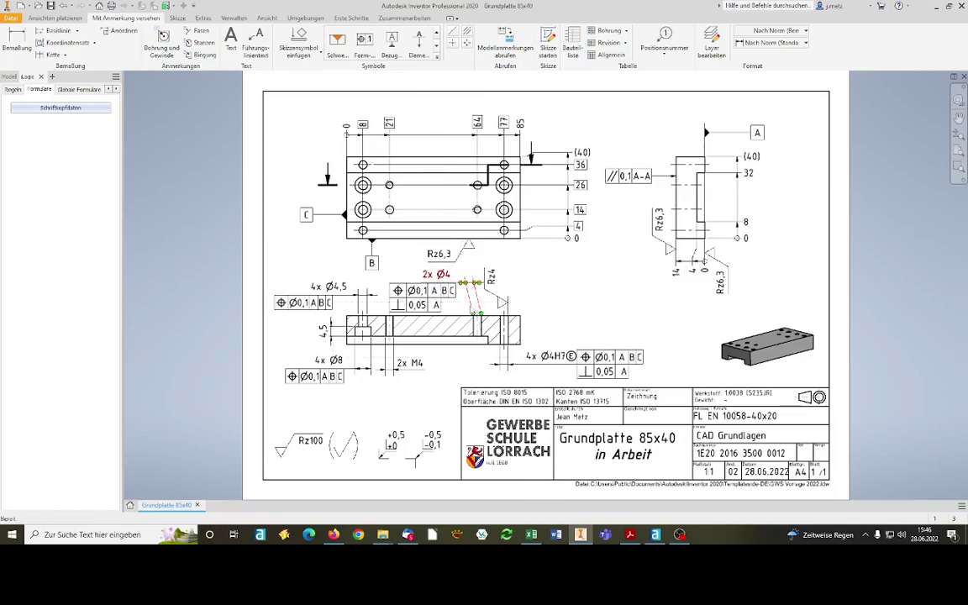
scroll(429, 286, "up", 5)
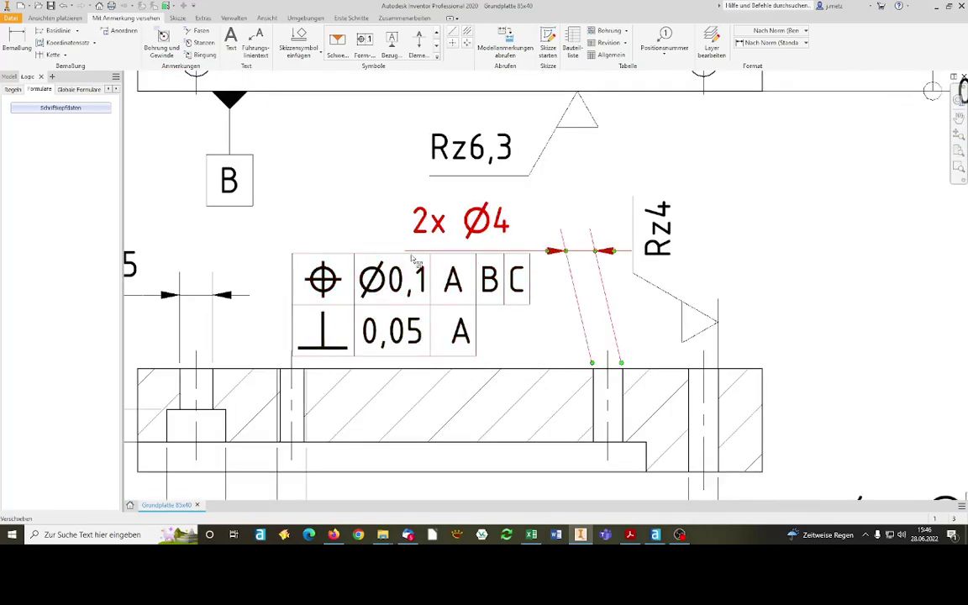
key("Escape")
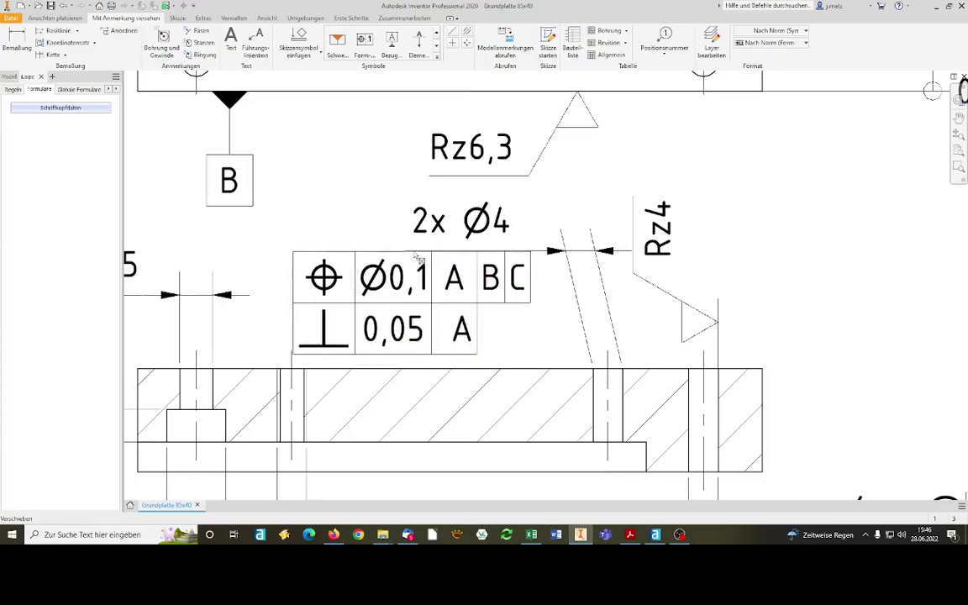
left_click_drag(418, 260, 419, 261)
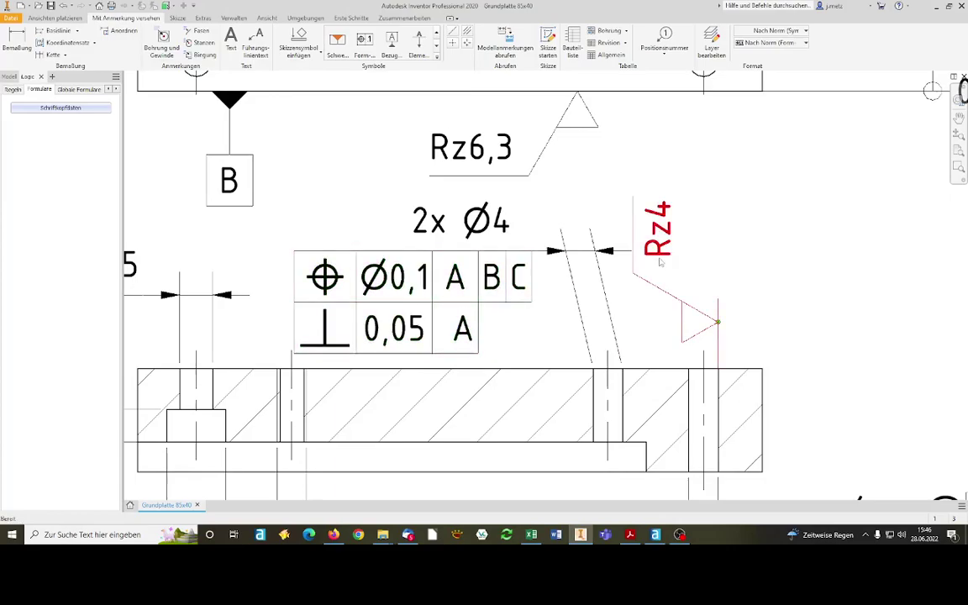
- Slide the Rz4 symbol up its extension line and check the Ø0,1 A B C frame
left_click_drag(719, 323, 714, 284)
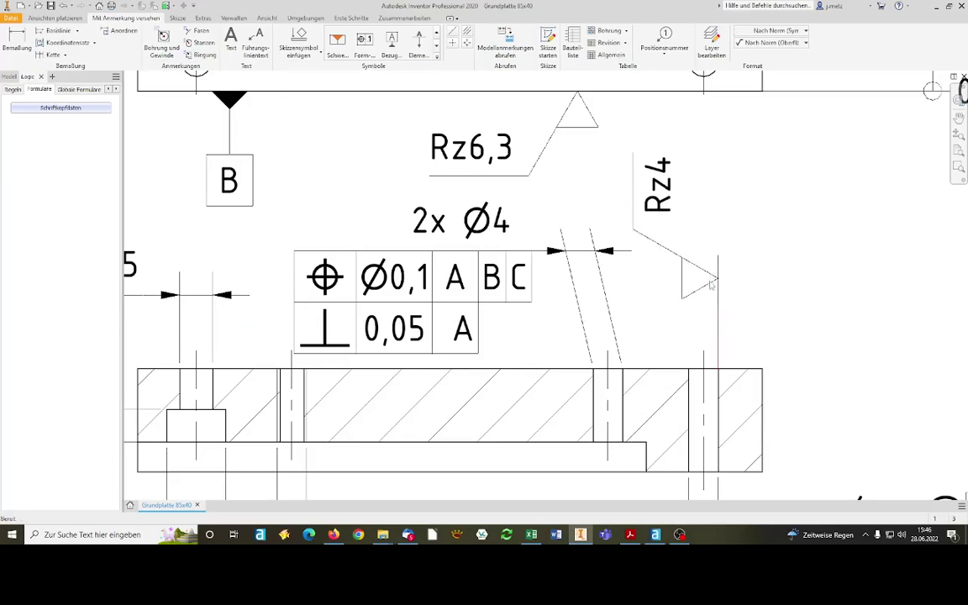
scroll(790, 268, "down", 5)
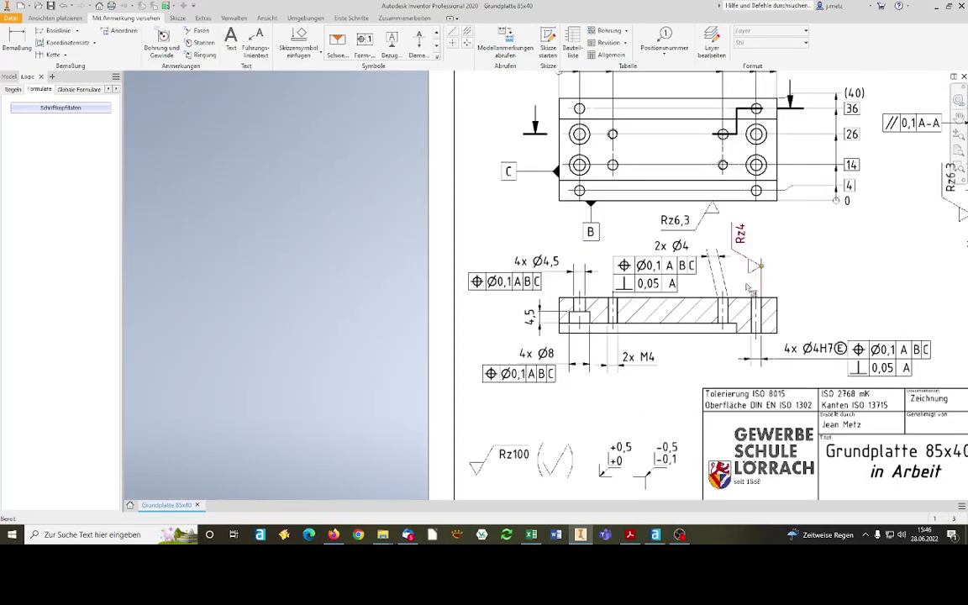
scroll(527, 269, "up", 5)
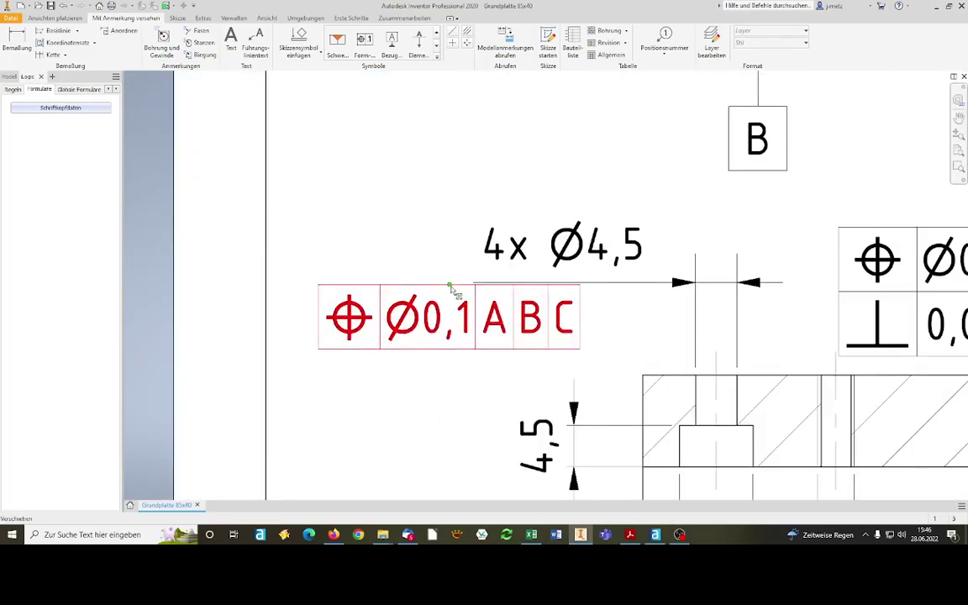
left_click(452, 288)
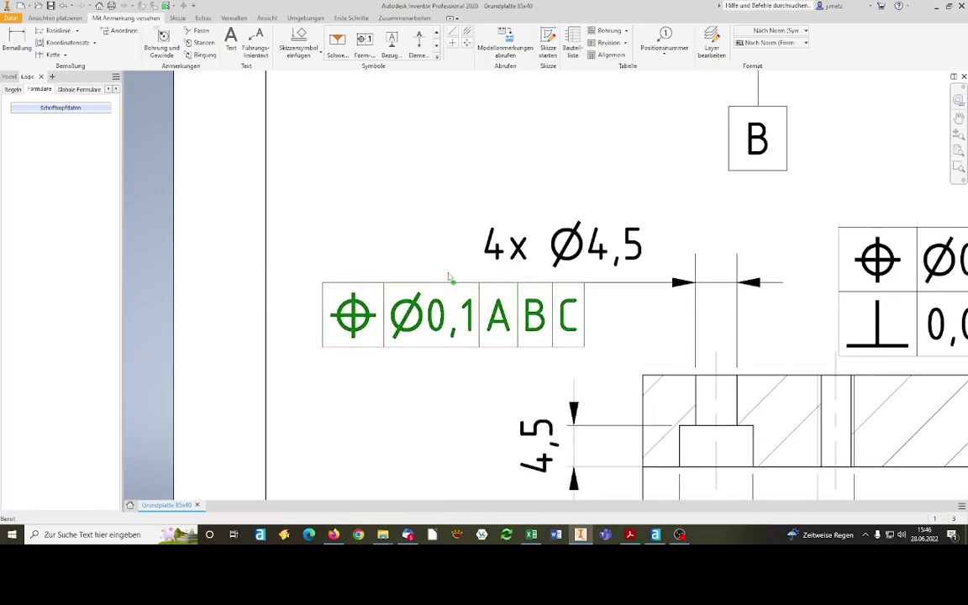
scroll(433, 252, "up", 3)
scroll(434, 252, "down", 5)
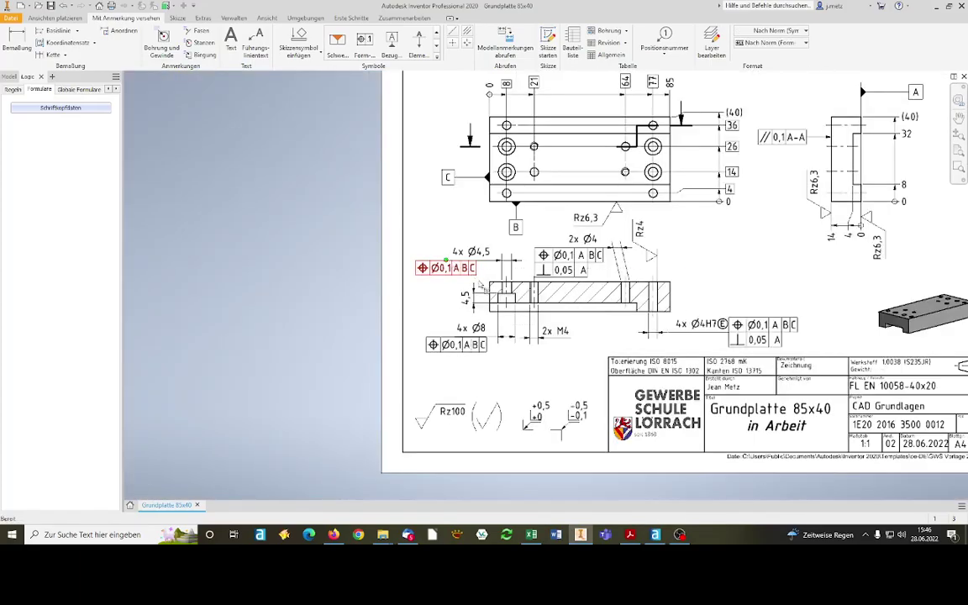
scroll(697, 305, "down", 2)
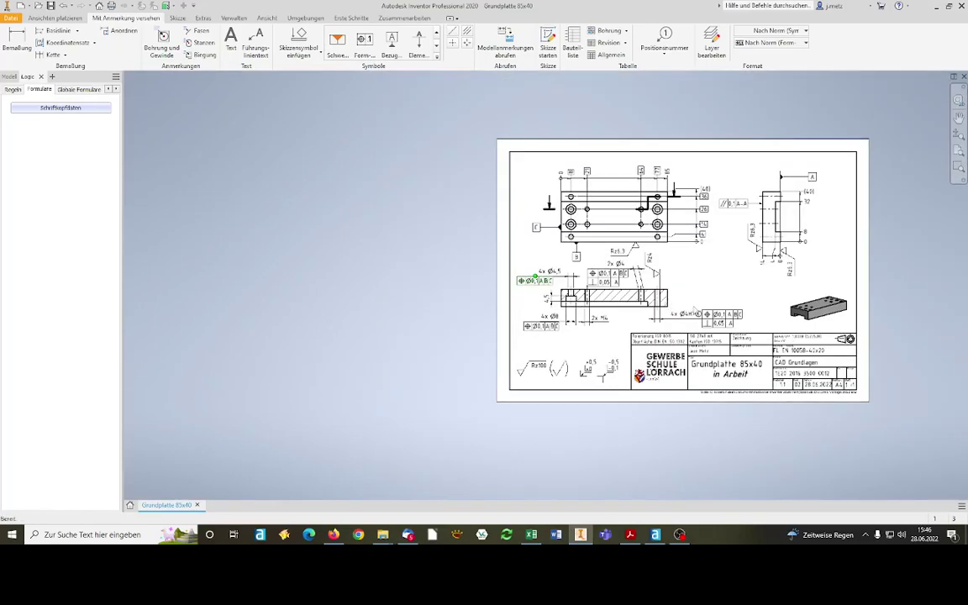
scroll(701, 304, "up", 3)
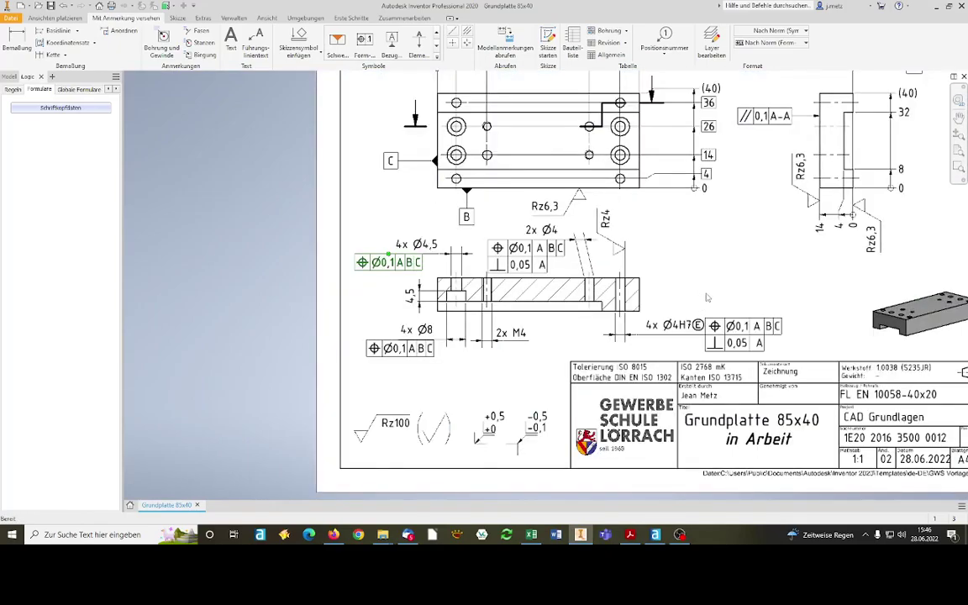
scroll(728, 283, "down", 3)
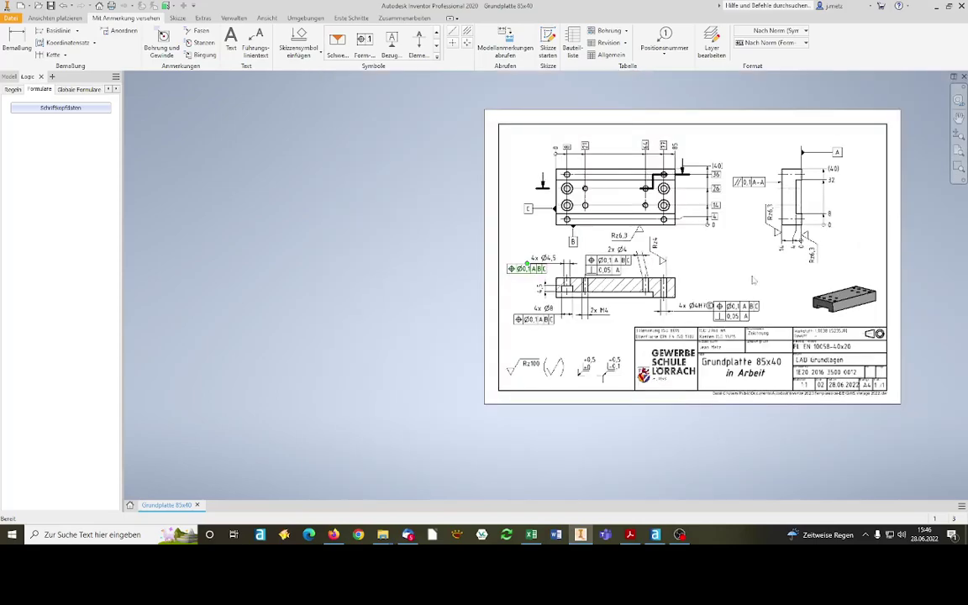
- Fit the whole sheet in view and move the datum A box nearer its leader
left_click(958, 150)
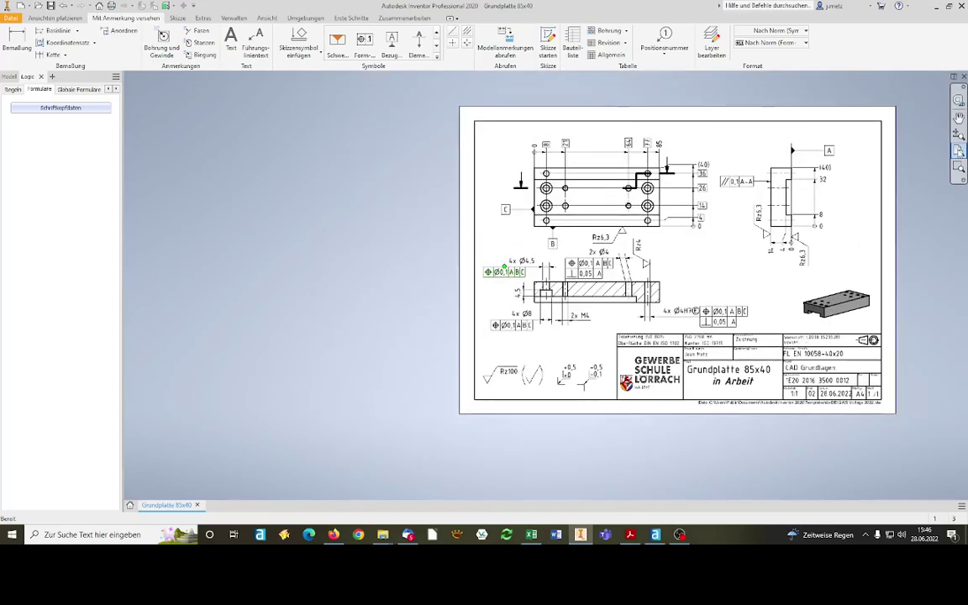
mouse_move(751, 132)
left_mouse_down()
mouse_move(714, 142)
mouse_move(747, 129)
mouse_move(738, 132)
left_mouse_up()
left_click(659, 335)
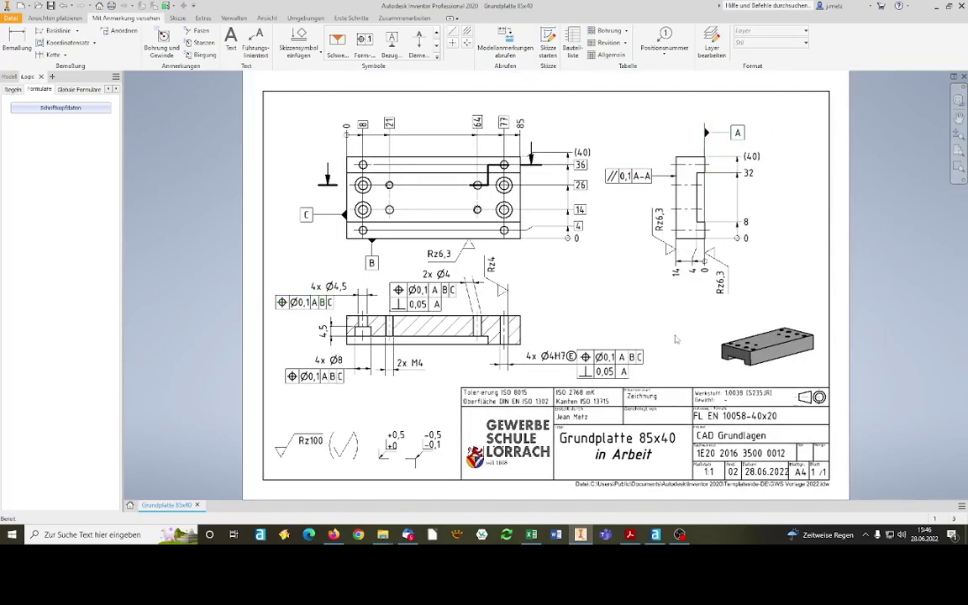
- Save as Grundplatte 85x40.idw and re-attach the 4x Ø4H7 leader to the part edge
key("ctrl+s")
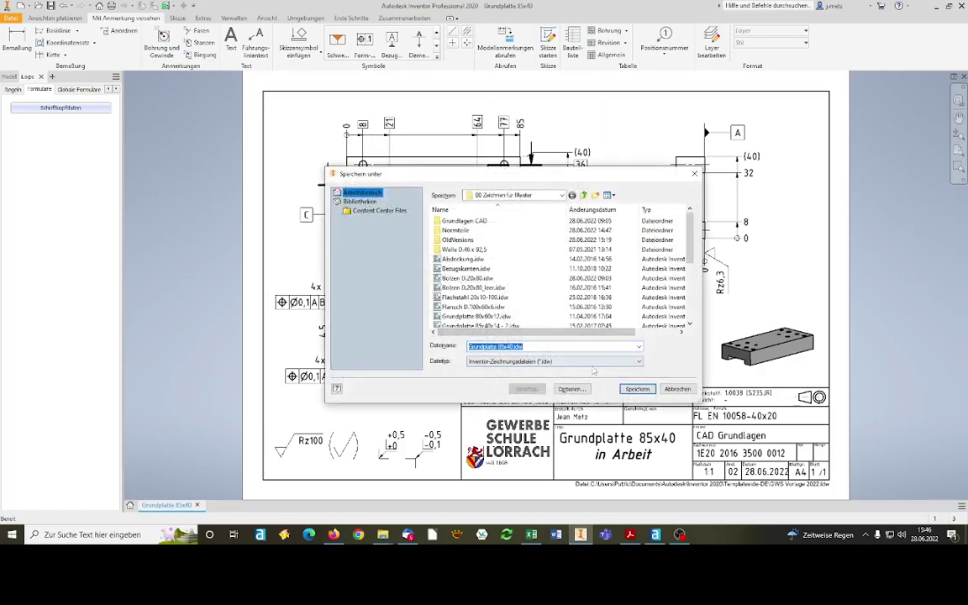
left_click(638, 390)
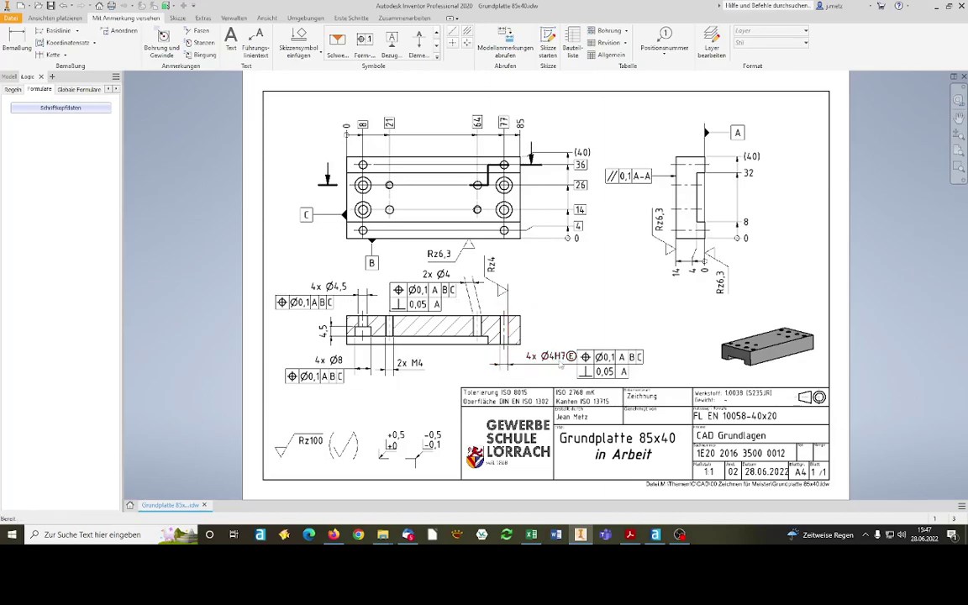
left_click_drag(509, 328, 505, 333)
mouse_move(505, 332)
left_mouse_down()
mouse_move(541, 363)
mouse_move(521, 324)
left_mouse_up()
- Enter the approver's name under Genehmigt von, delete the 'in Arbeit' status, and apply
left_click(69, 108)
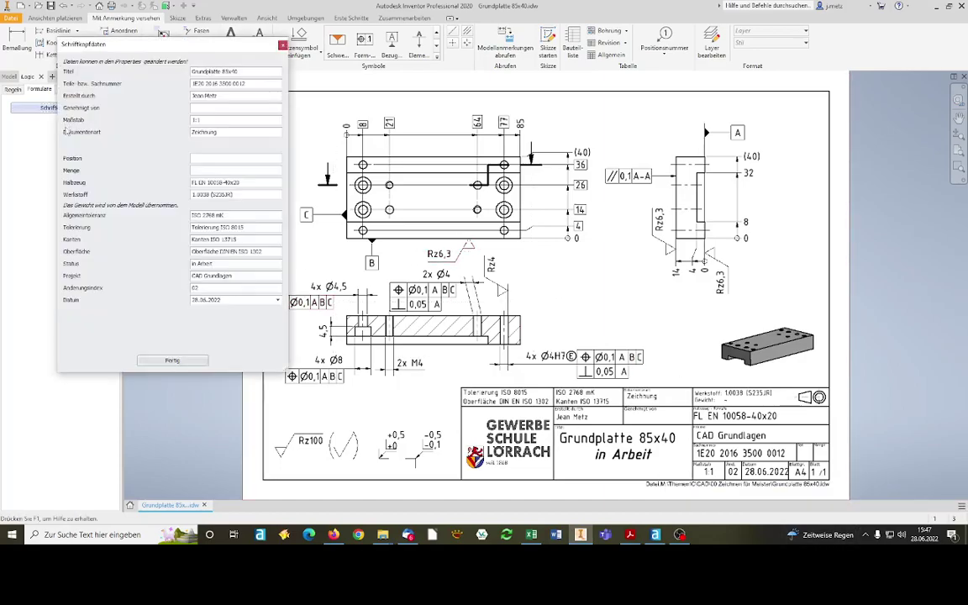
left_click(228, 108)
key("Tab")
key("BackSpace")
left_click(171, 360)
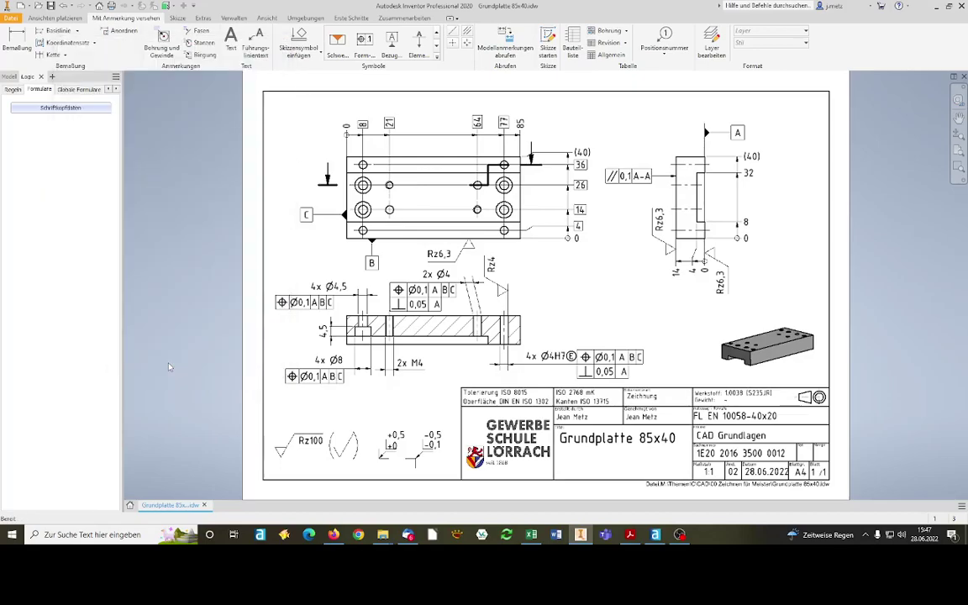